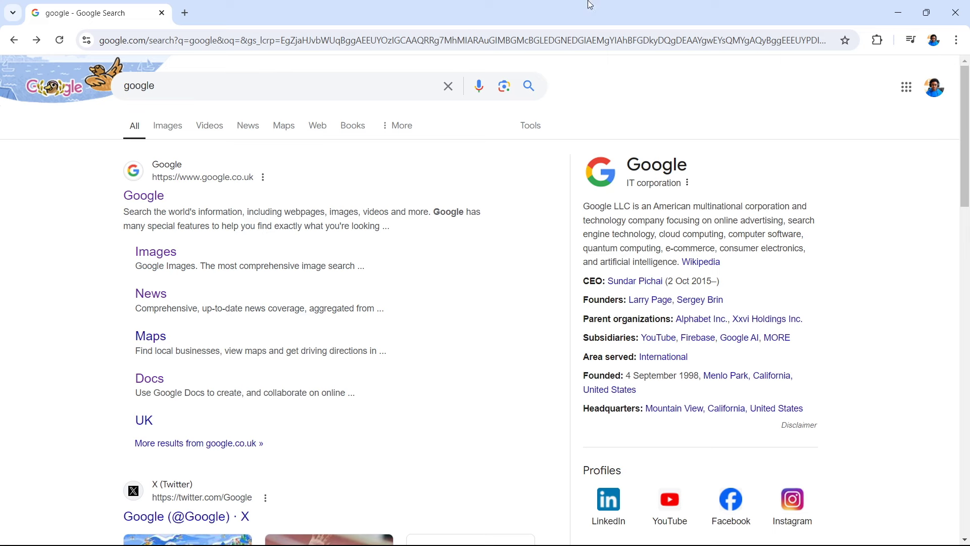
Search Google for 'Funny conversation between boy and girl – Quora' and open the first Quora result
left_click(366, 87)
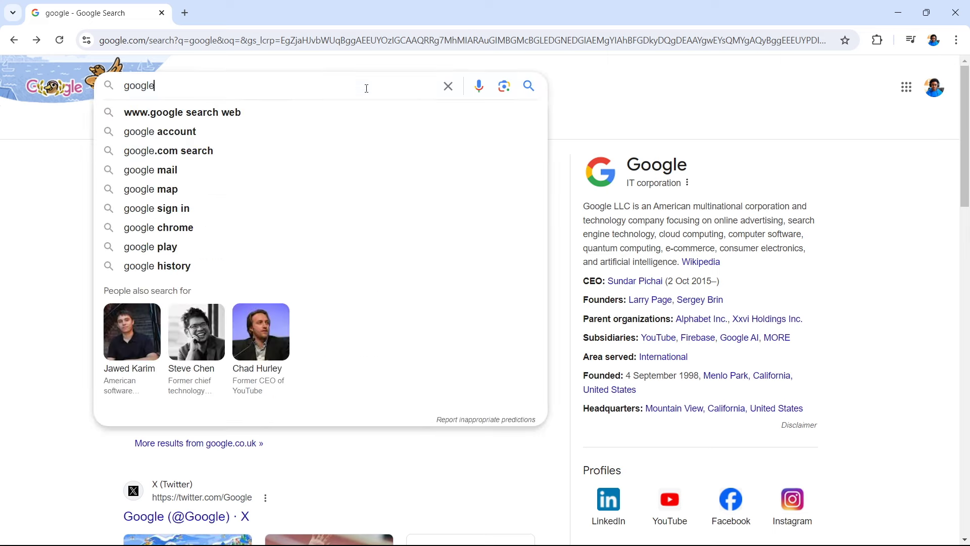
key("BackSpace")
key("BackSpace")
key("BackSpace")
key("BackSpace")
key("BackSpace")
key("BackSpace")
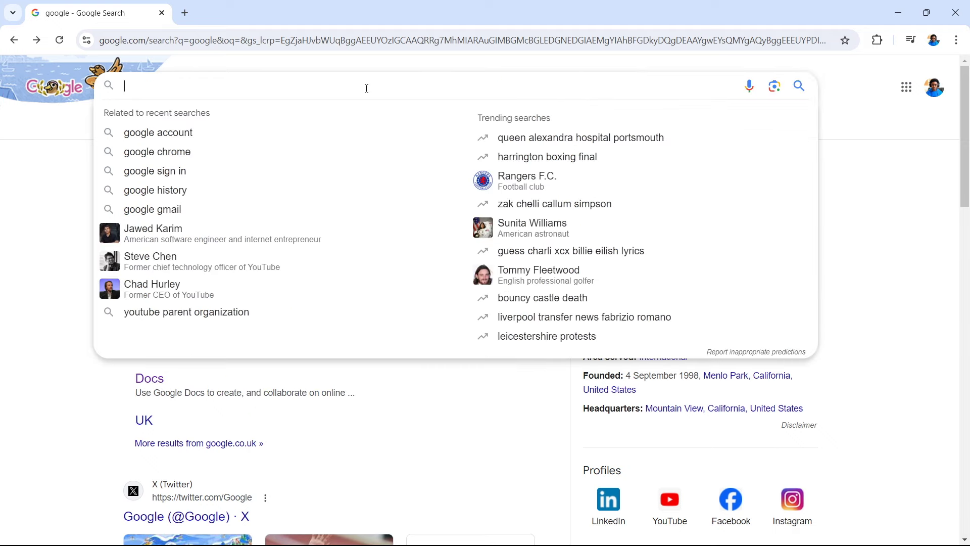
type("Funny conversation between boy and girl – Quora")
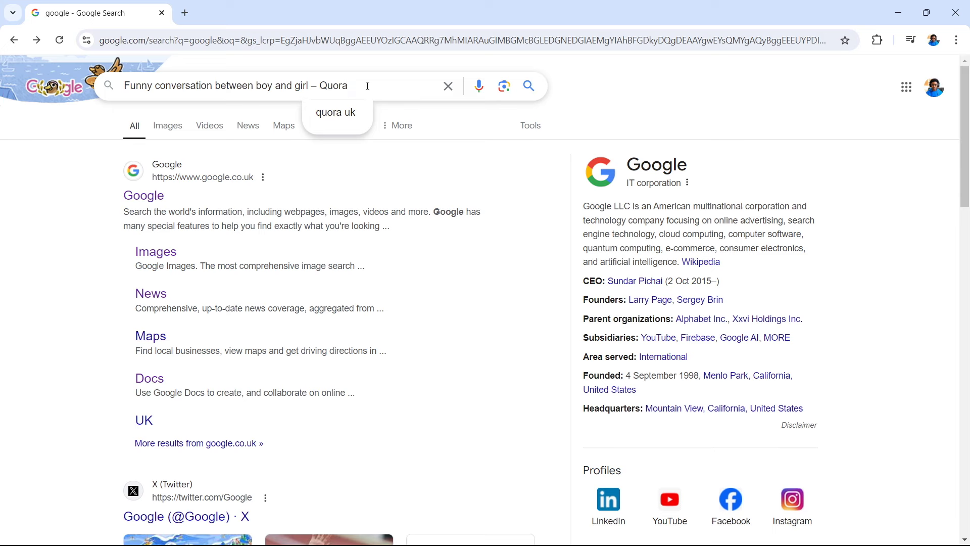
key("Return")
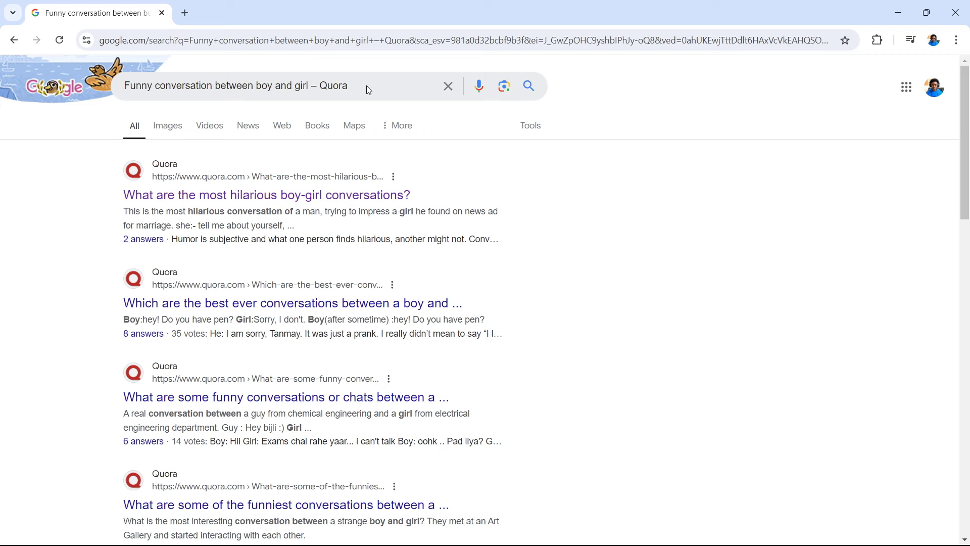
left_click(313, 204)
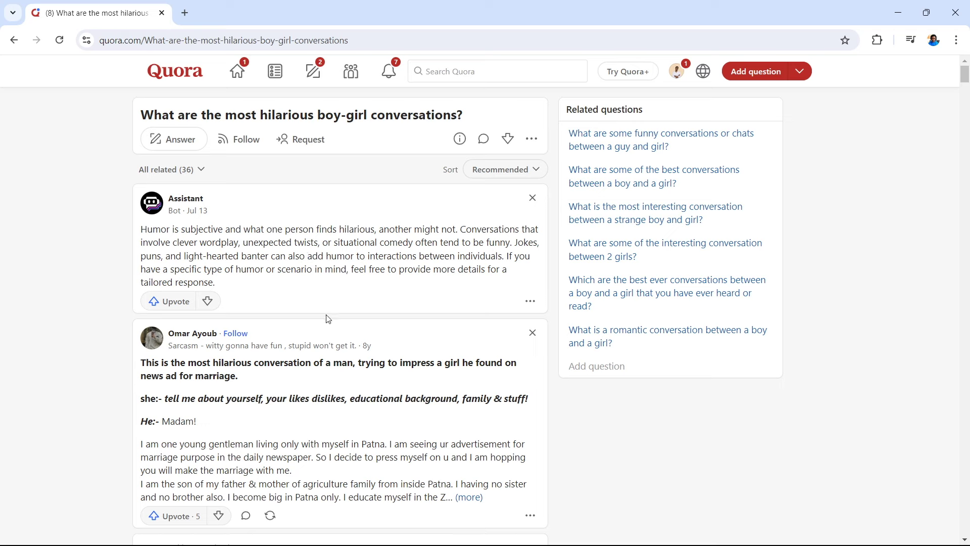
Scroll down the Quora answers to the romantic boy-girl conversation over coffee
scroll(265, 379, "down", 1)
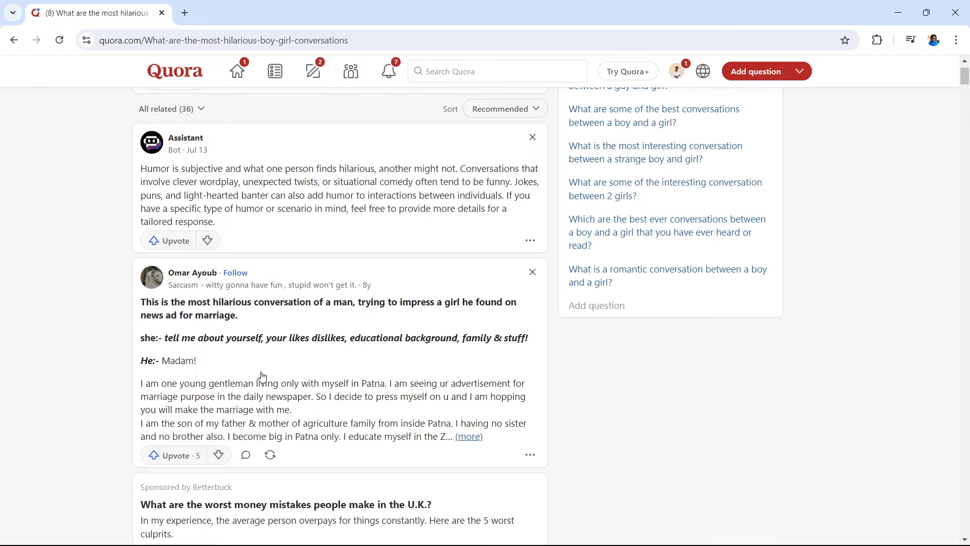
scroll(268, 387, "down", 1)
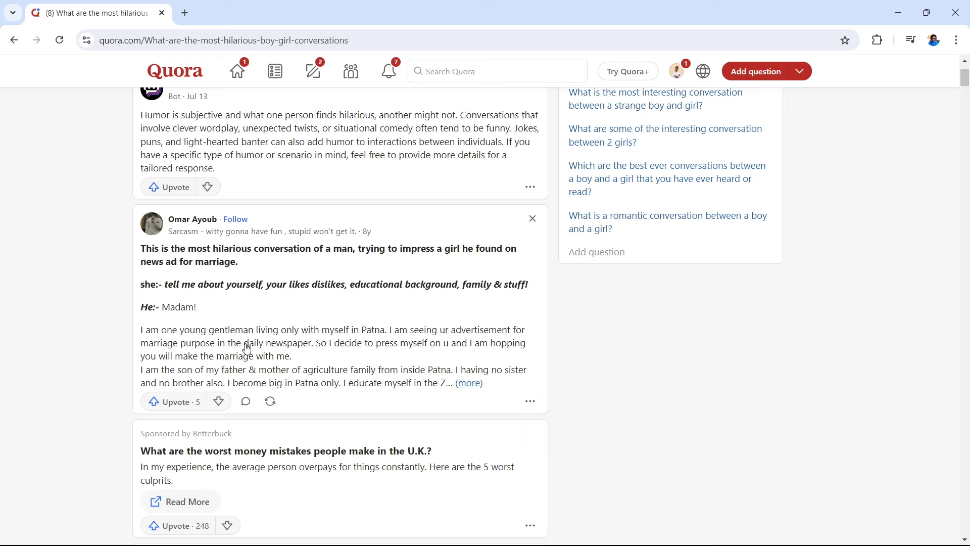
scroll(811, 262, "down", 15)
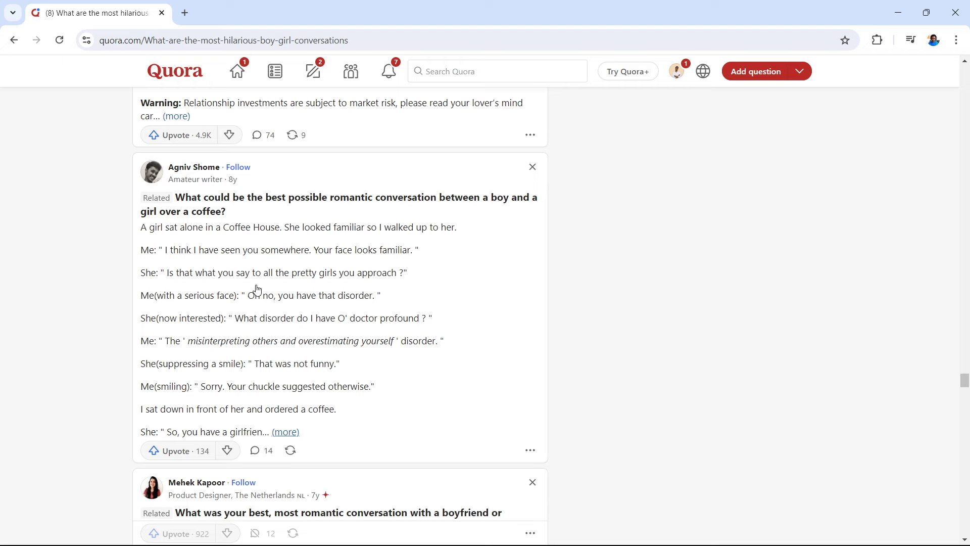
Read through the coffee-house answer and open the Pinterest 'boy, girl conversations' board in a new tab
scroll(247, 177, "up", 2)
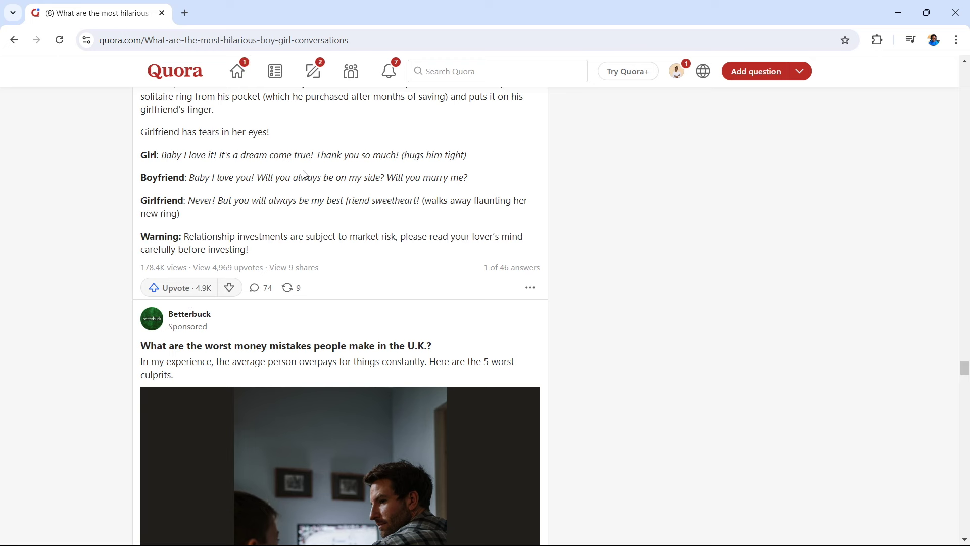
scroll(401, 397, "down", 15)
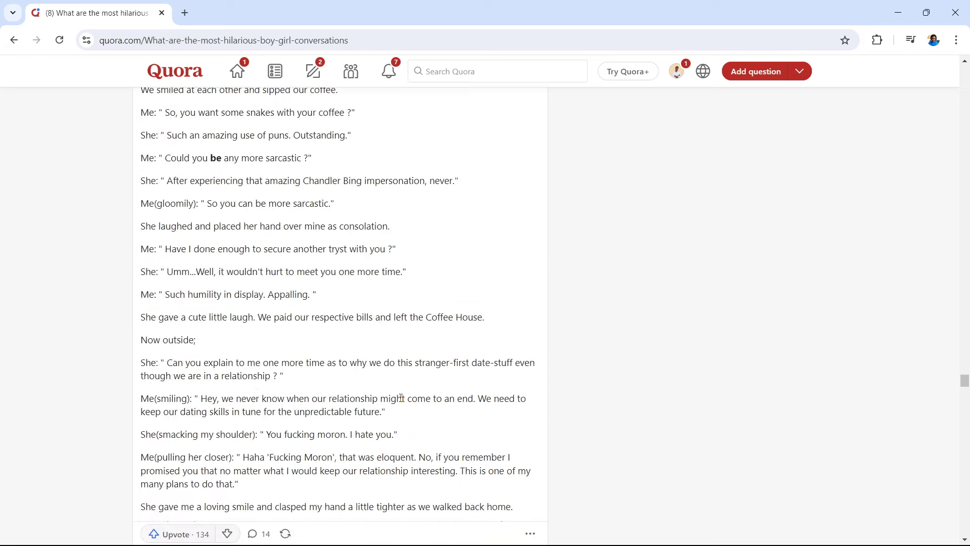
scroll(401, 397, "up", 7)
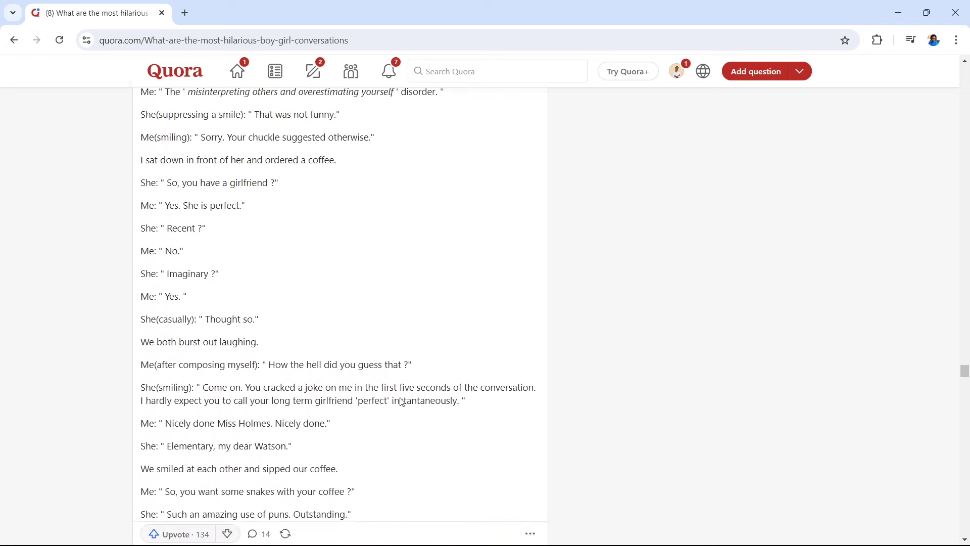
scroll(403, 402, "up", 3)
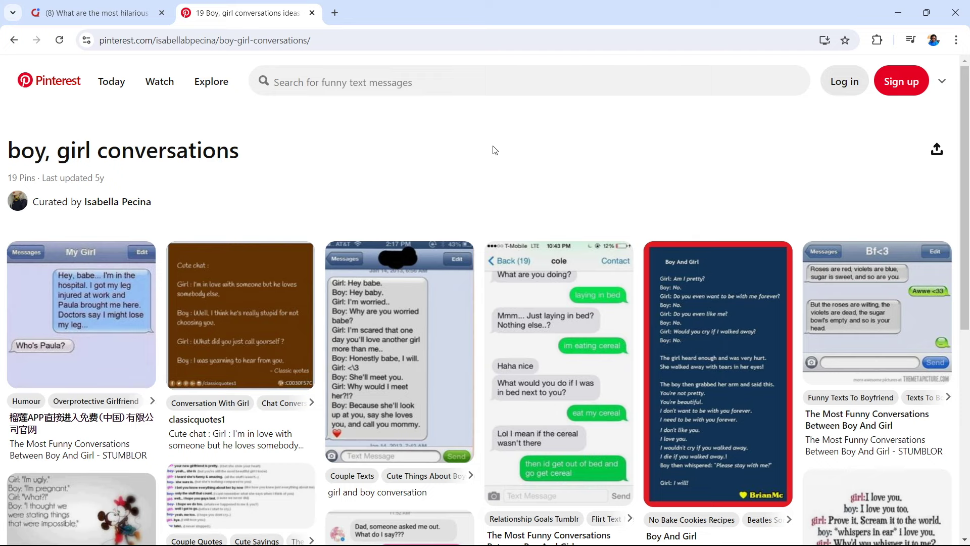
View a funny boy-girl conversation pin on the Pinterest board
left_click(151, 450)
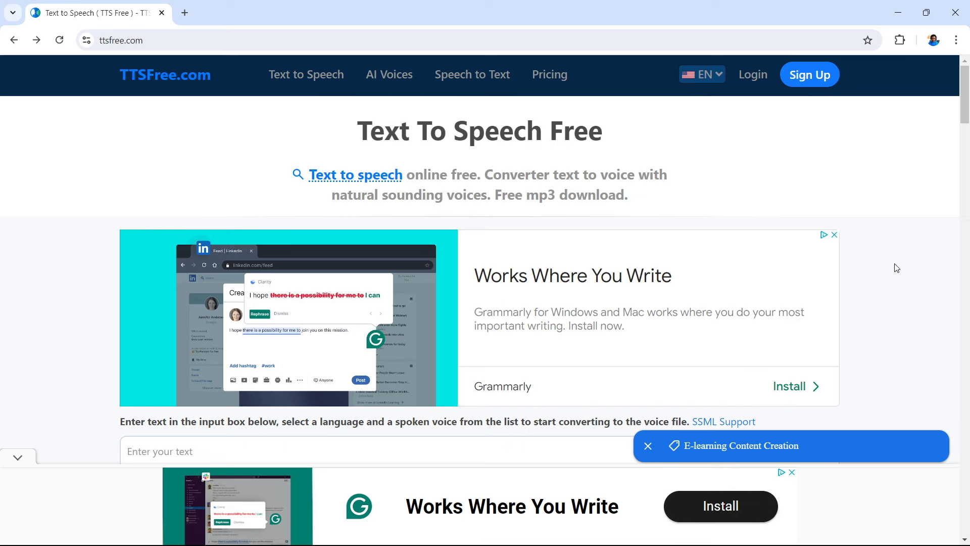
Paste 'Are you ready?' into the TTSFree text box, reaching 14/500 characters
scroll(896, 268, "down", 5)
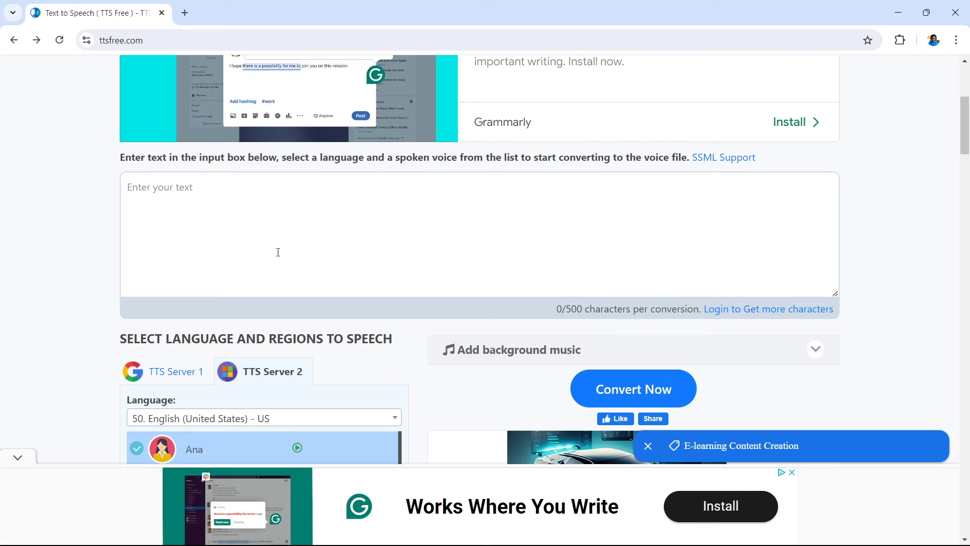
left_click(317, 249)
type("Are you ready?")
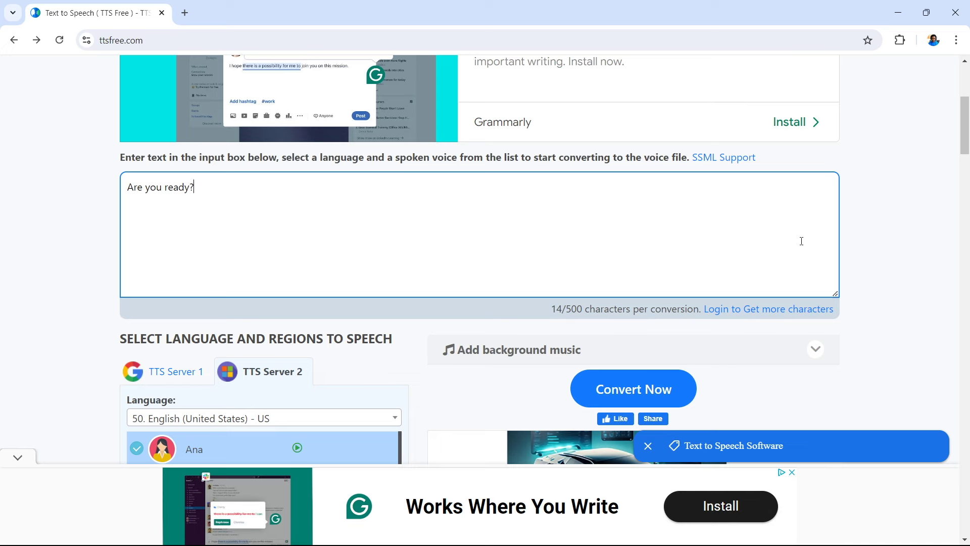
left_click(847, 302)
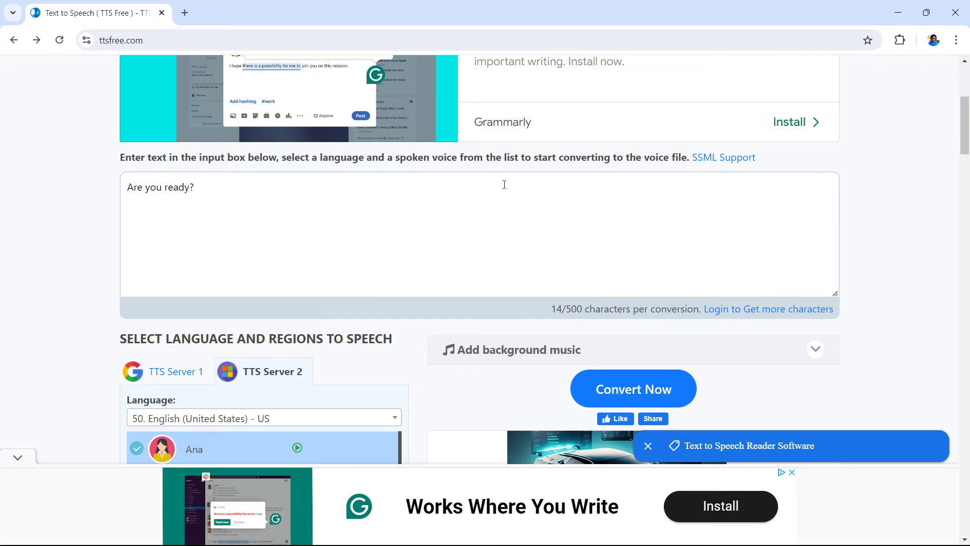
scroll(504, 184, "down", 6)
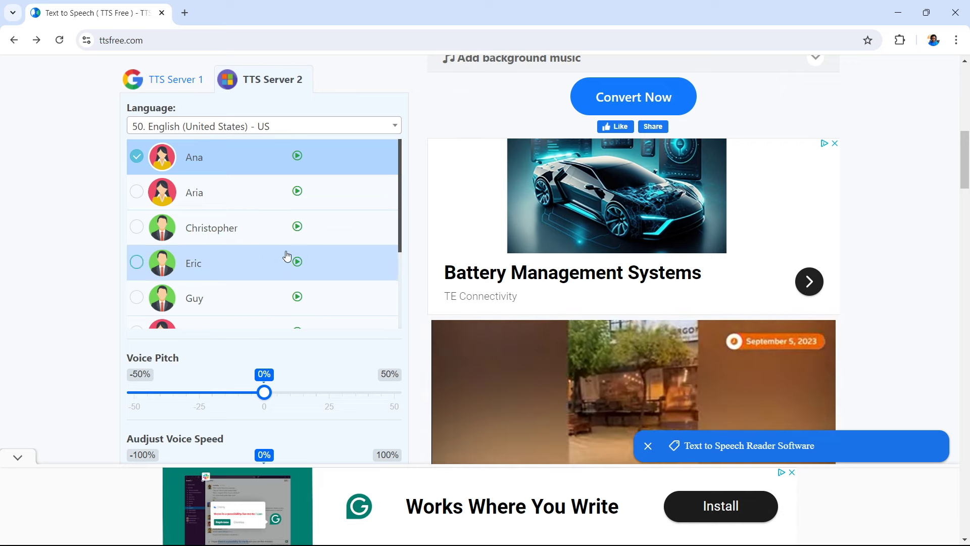
Preview the Guy, Eric and Aria voice samples on TTS Server 2 and select Eric
left_click(297, 297)
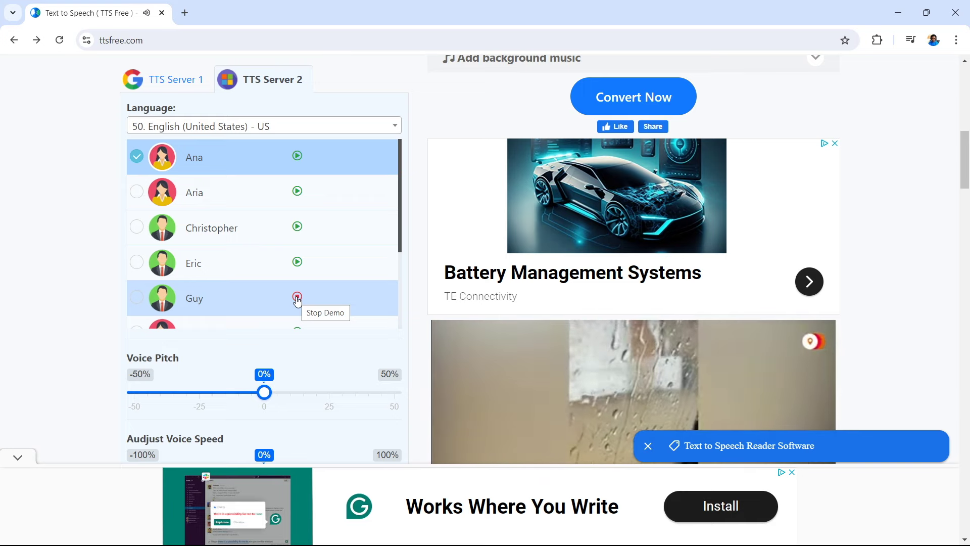
left_click(298, 263)
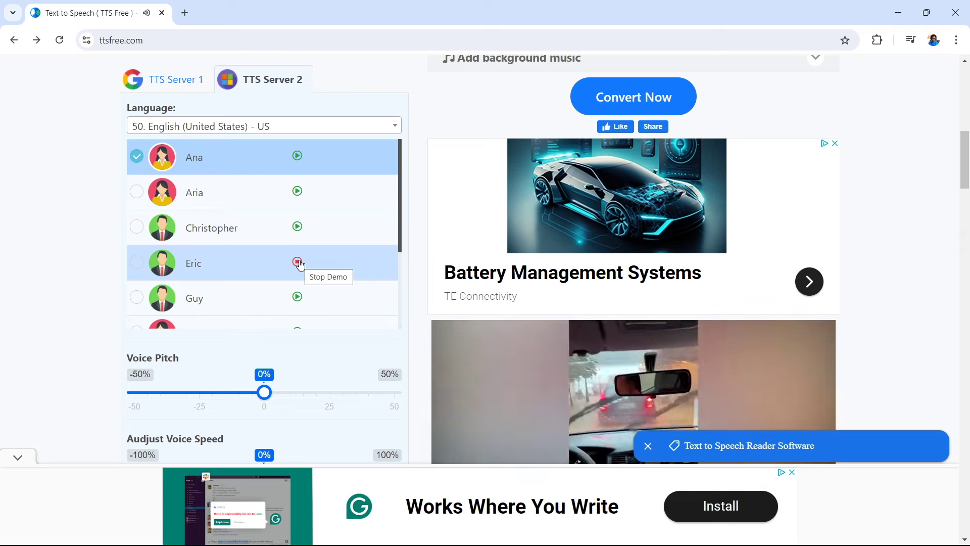
left_click(297, 191)
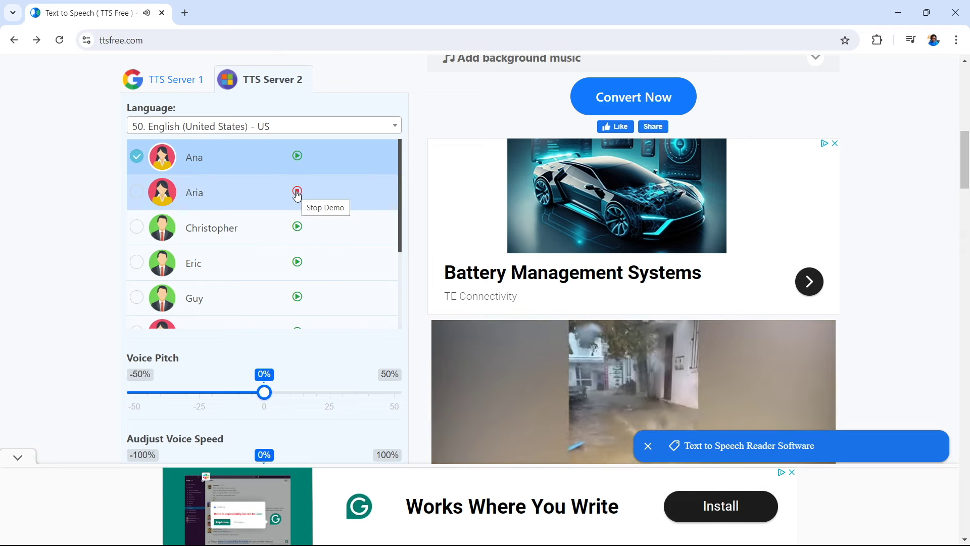
scroll(297, 195, "down", 3)
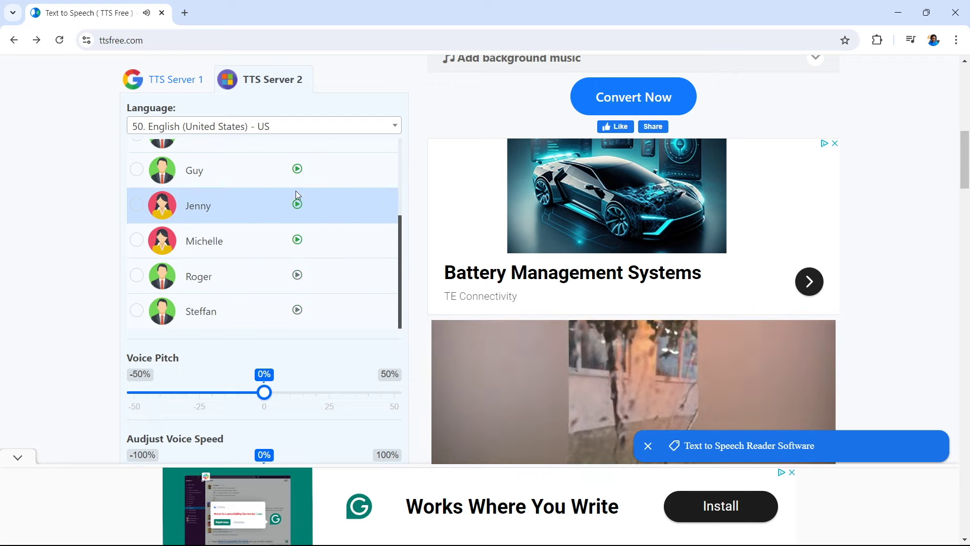
scroll(298, 195, "up", 2)
scroll(297, 194, "up", 1)
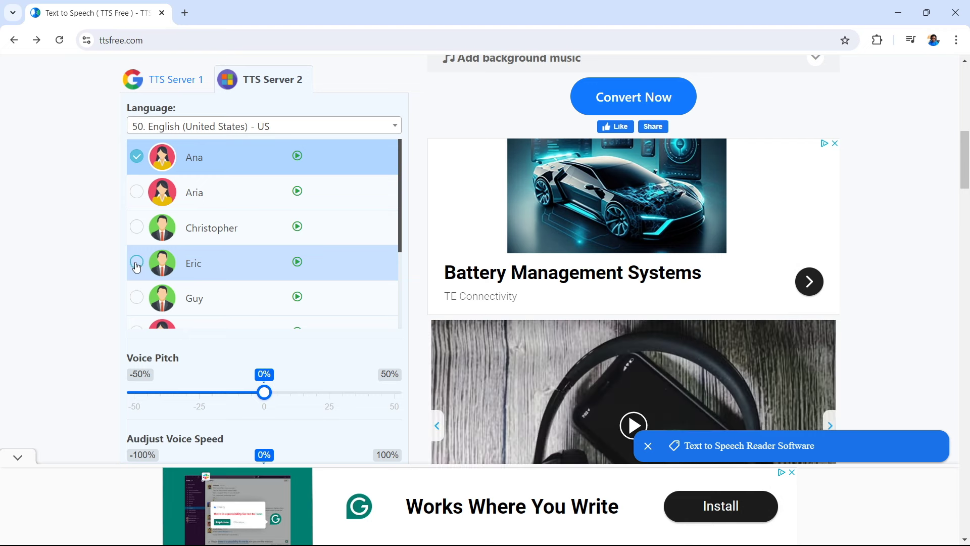
left_click(136, 264)
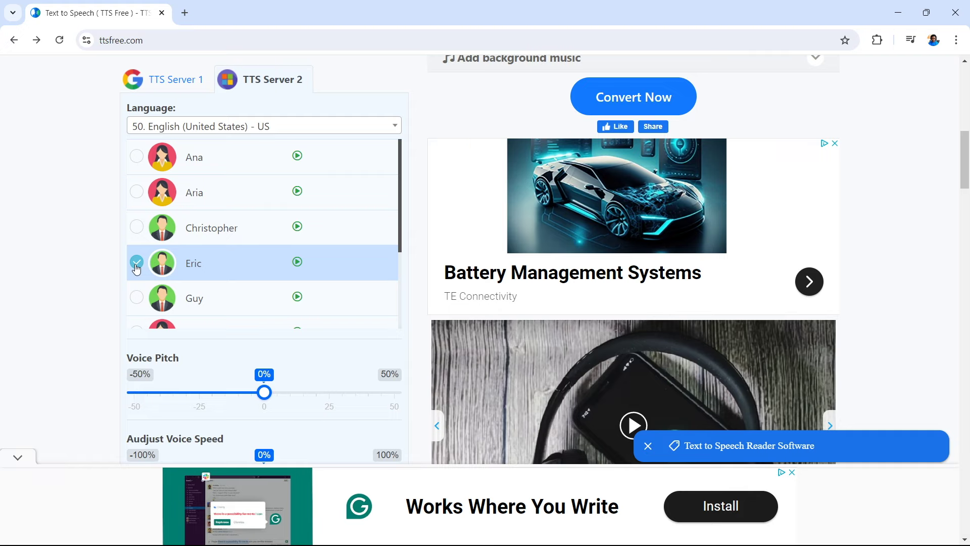
scroll(137, 268, "down", 2)
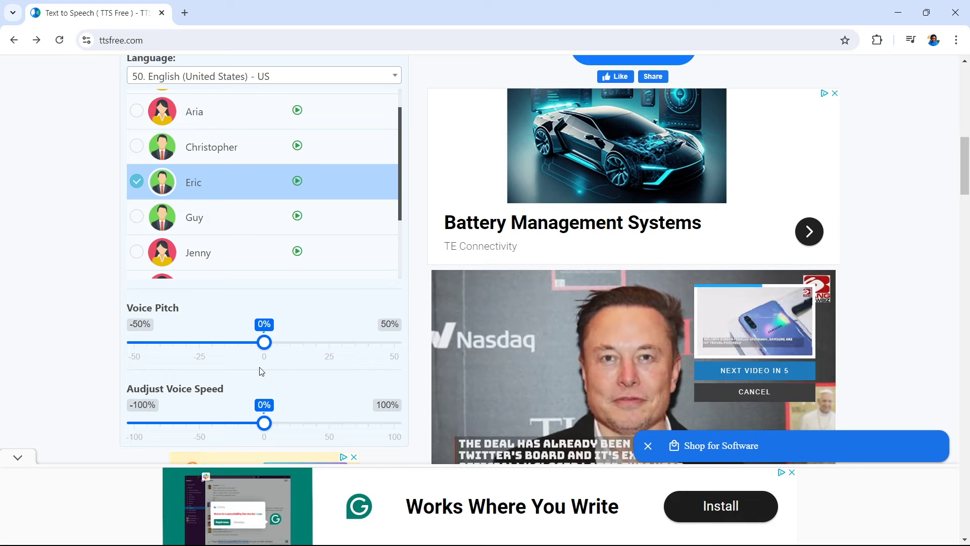
scroll(283, 364, "up", 5)
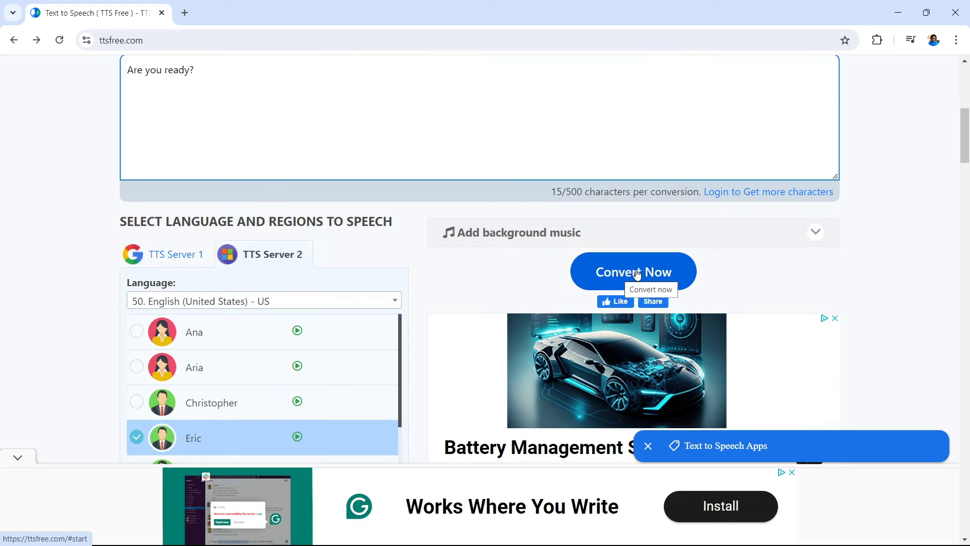
left_click(317, 164)
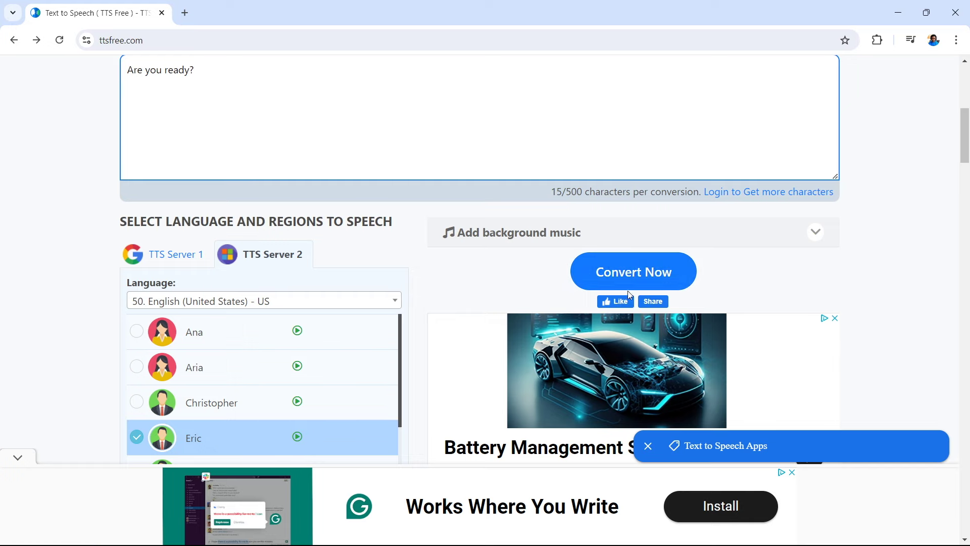
Convert the line to speech in Eric's voice, play it and download the 27.4 KB MP3
left_click(634, 278)
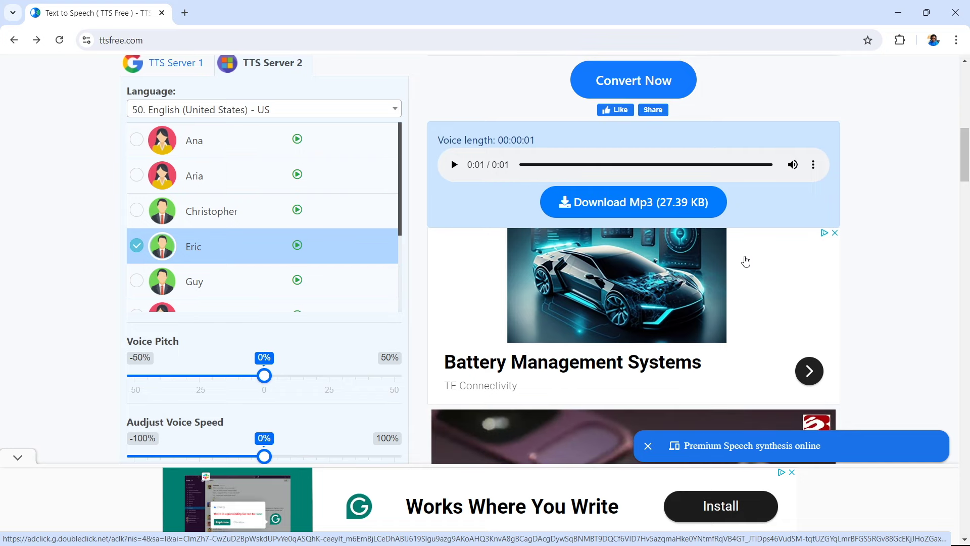
scroll(746, 261, "up", 1)
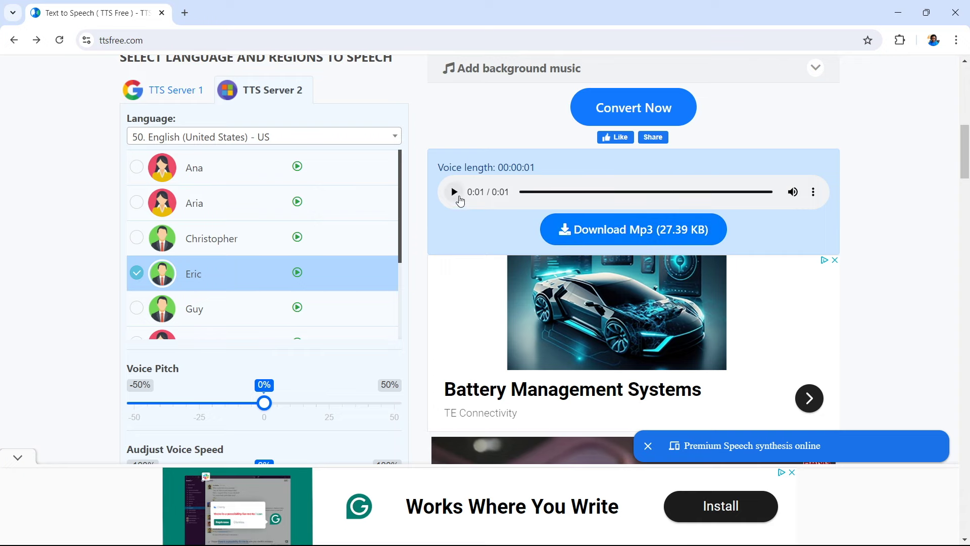
left_click(455, 192)
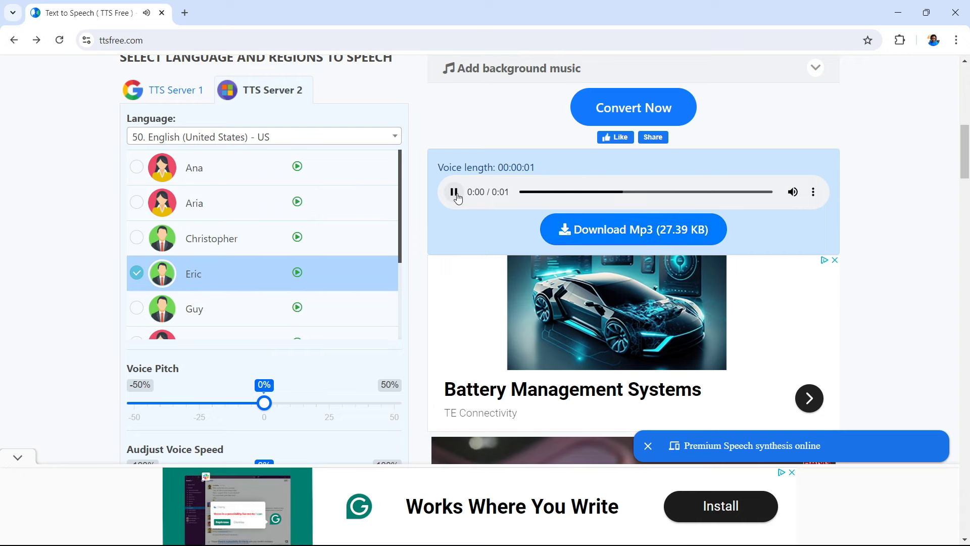
left_click(575, 239)
left_click(500, 348)
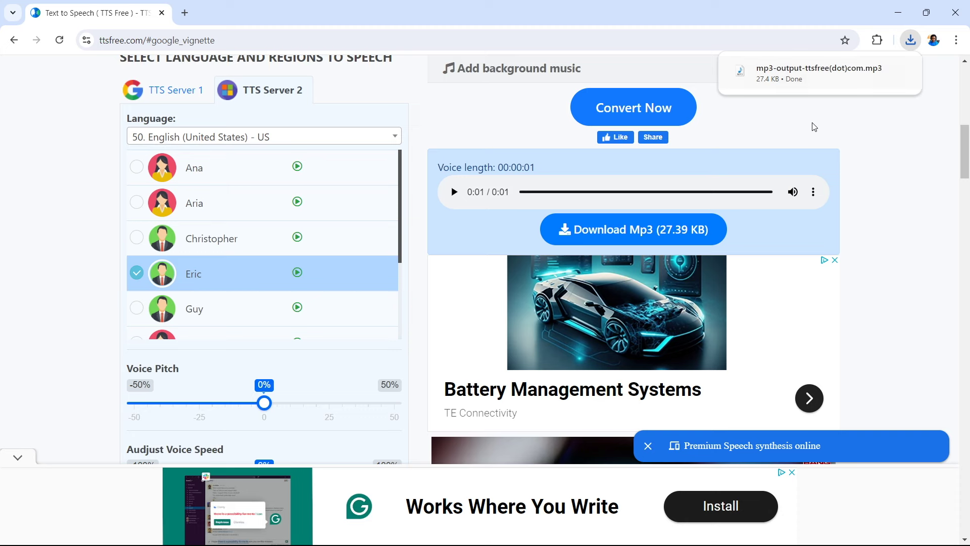
mouse_move(813, 89)
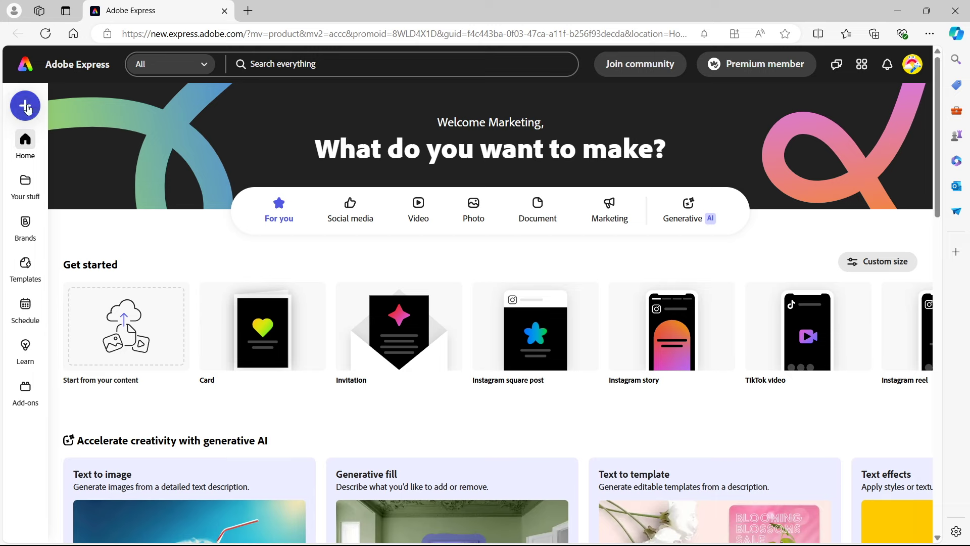
Search Quick actions for 'anima' and open Animate from audio with the Bionic Kid character
left_click(26, 107)
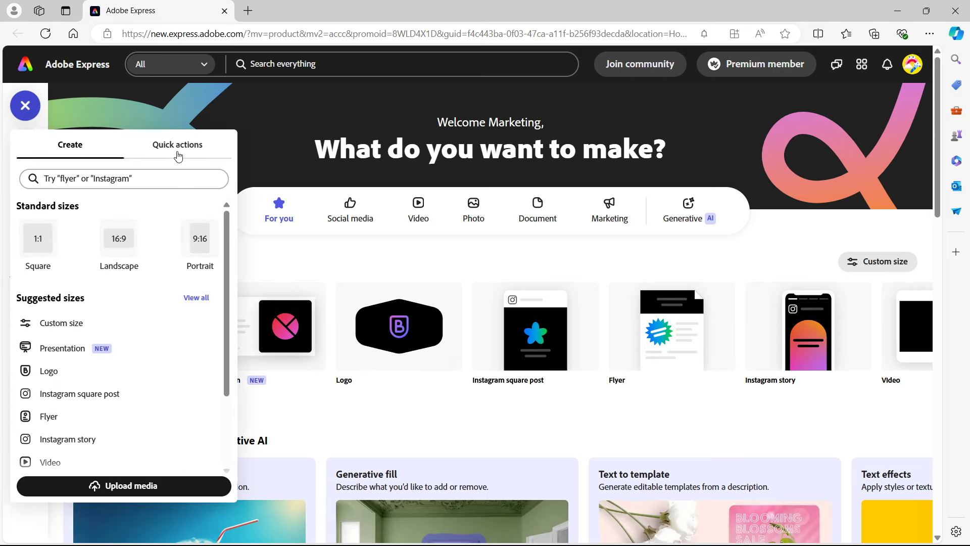
left_click(177, 146)
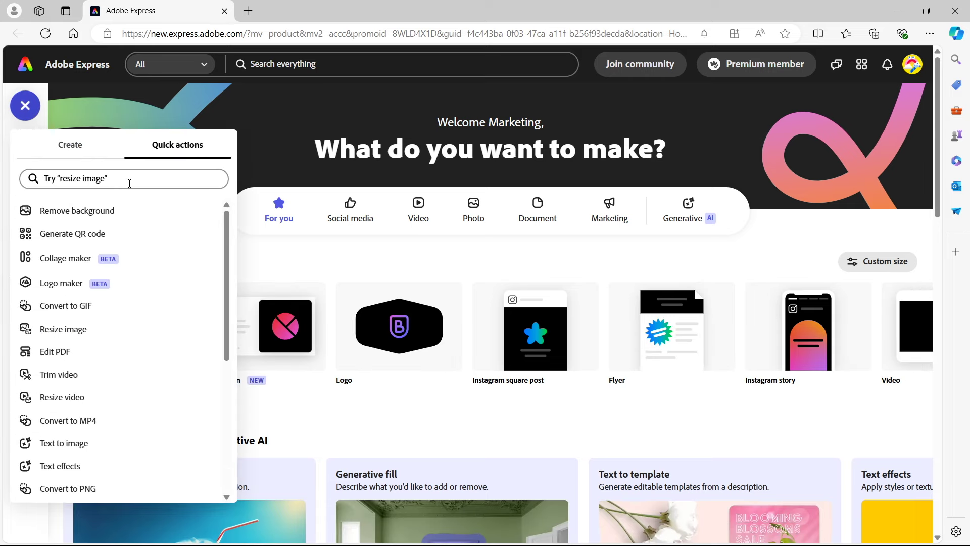
left_click(130, 183)
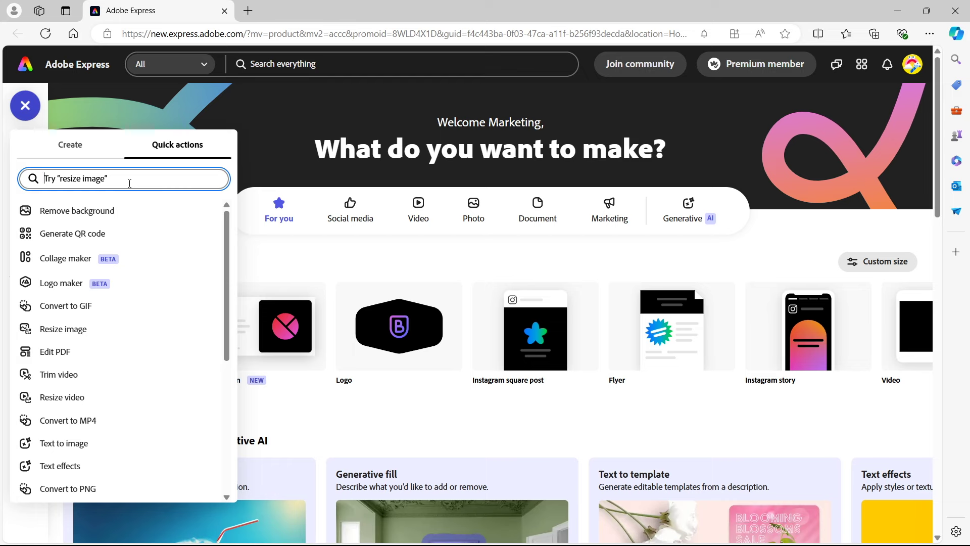
type("anima")
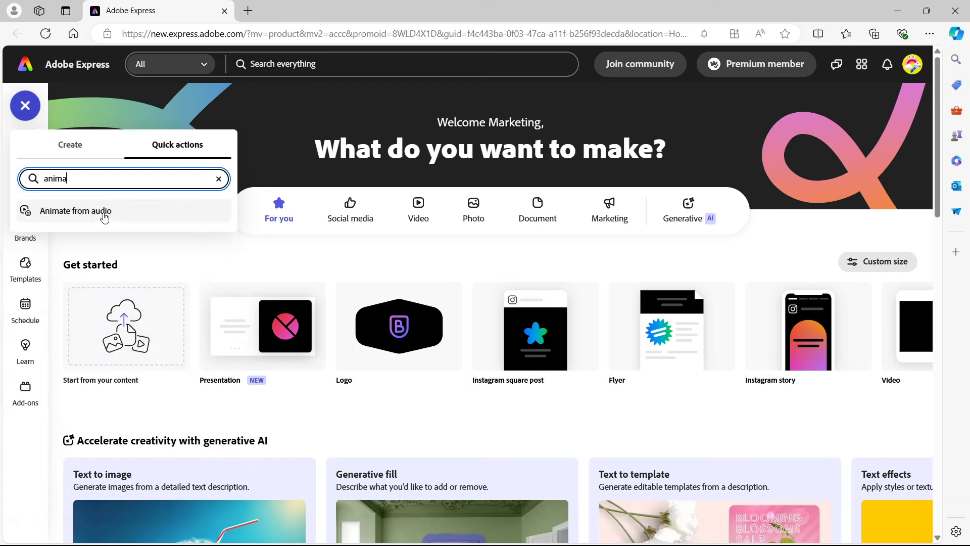
left_click(104, 216)
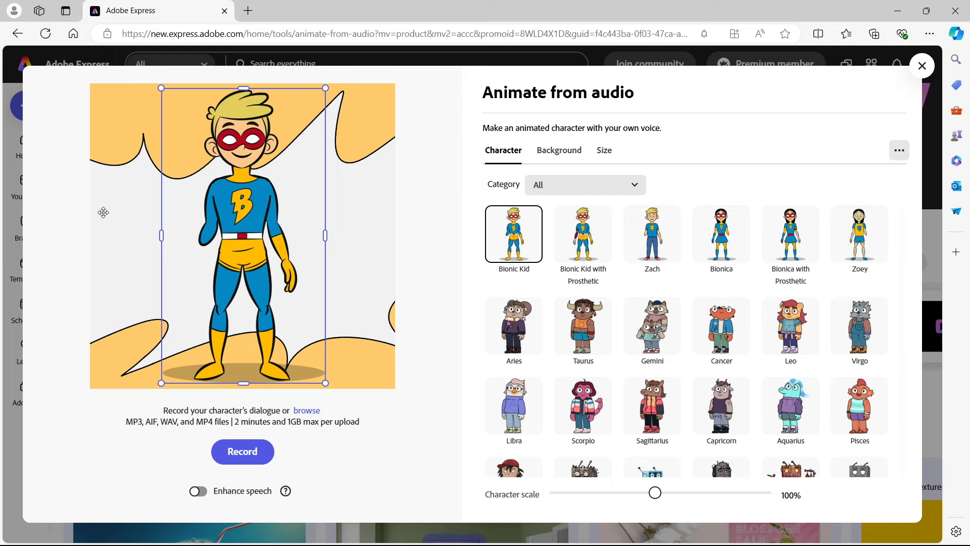
scroll(584, 329, "down", 4)
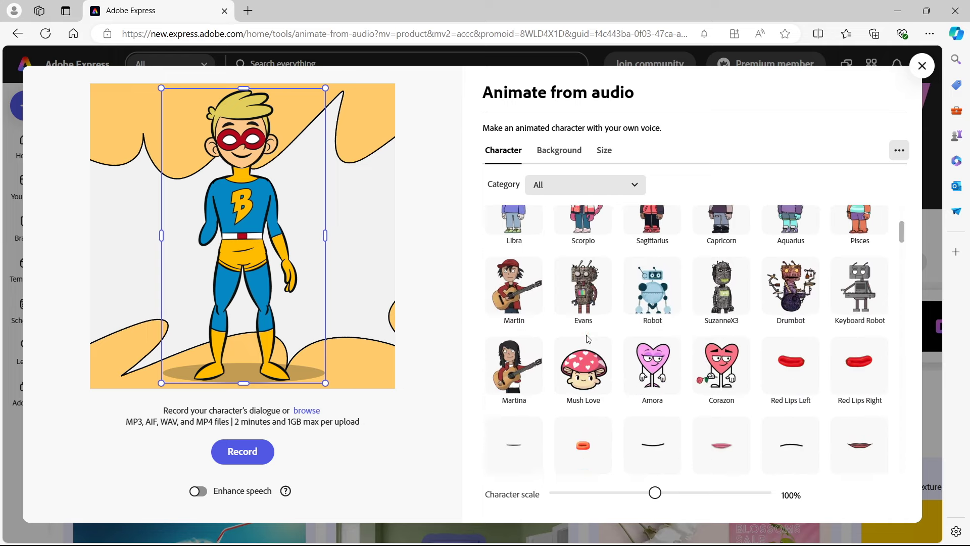
scroll(587, 339, "down", 6)
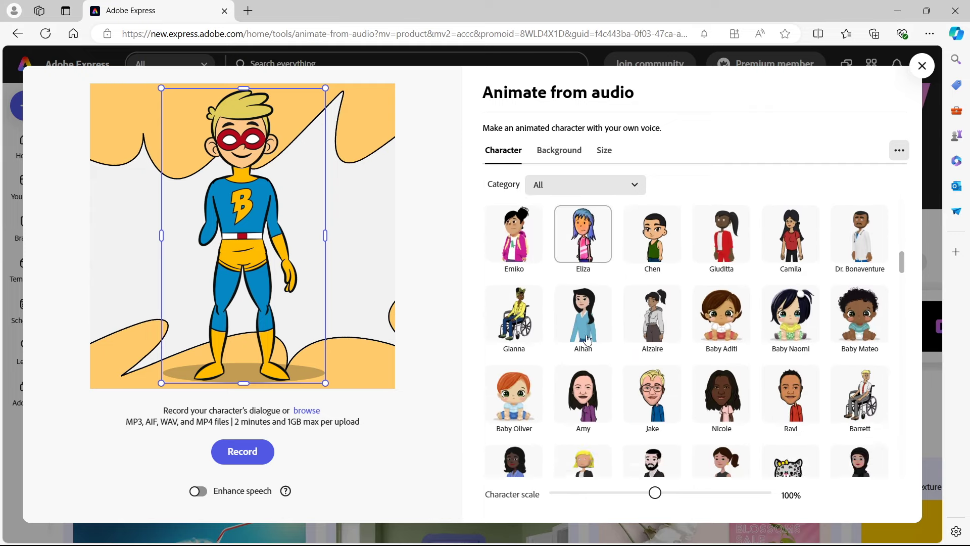
scroll(588, 339, "down", 4)
scroll(596, 270, "up", 10)
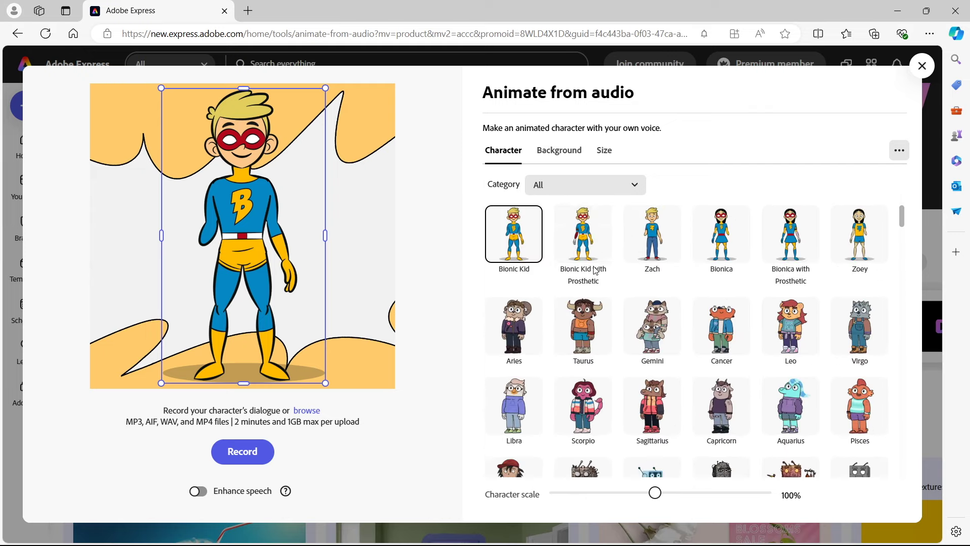
left_click(593, 194)
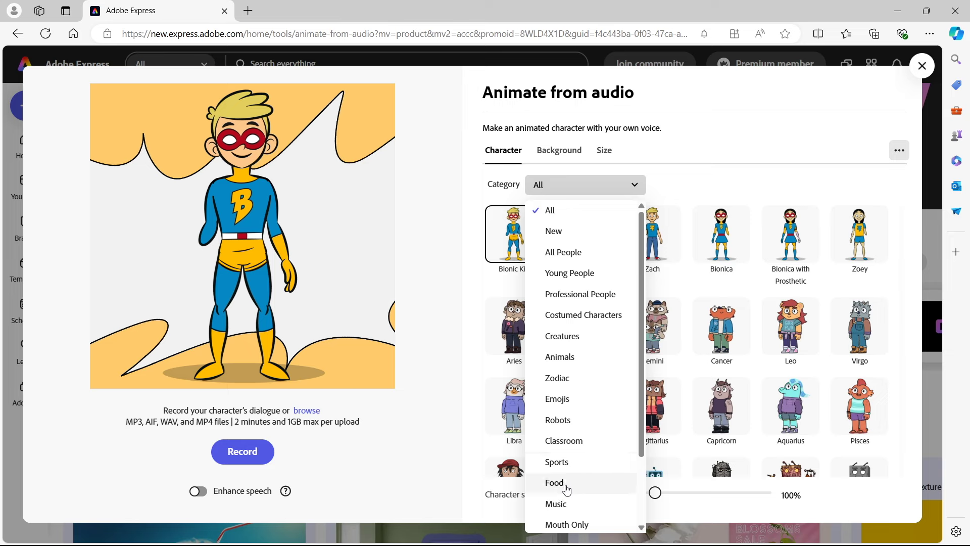
scroll(567, 519, "down", 1)
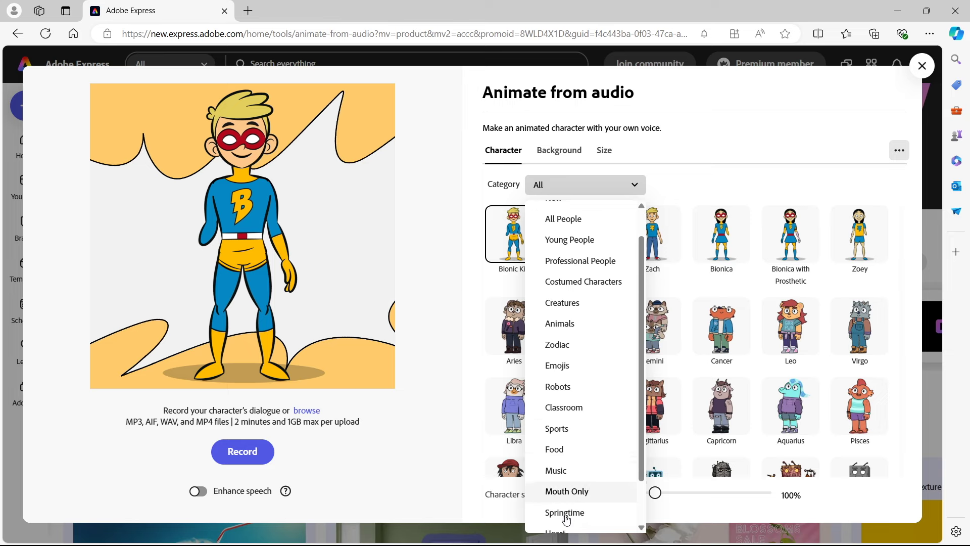
scroll(567, 516, "down", 2)
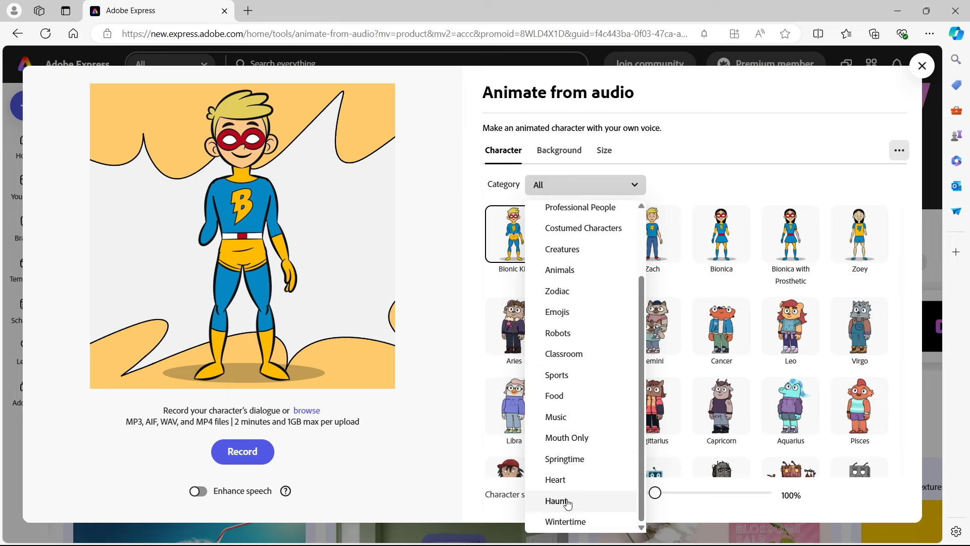
left_click(558, 157)
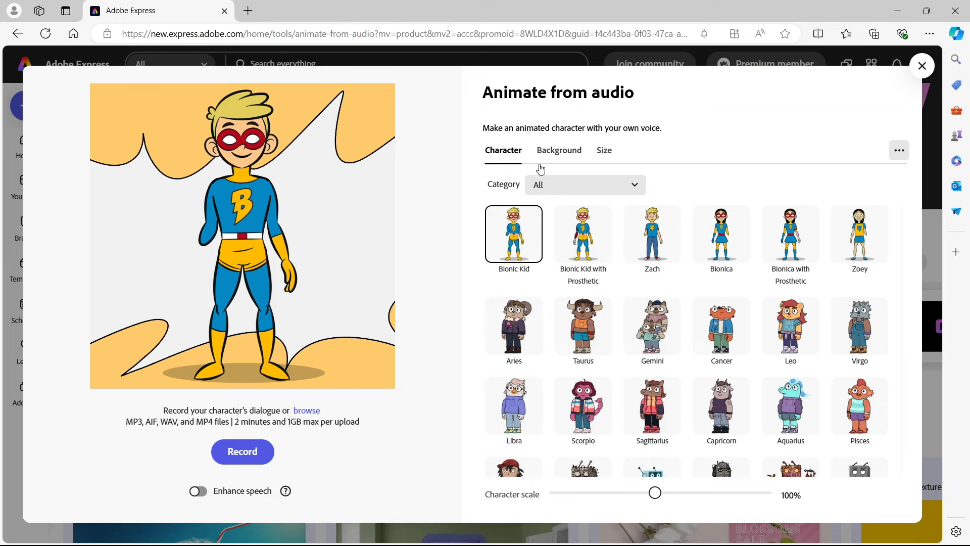
left_click(606, 155)
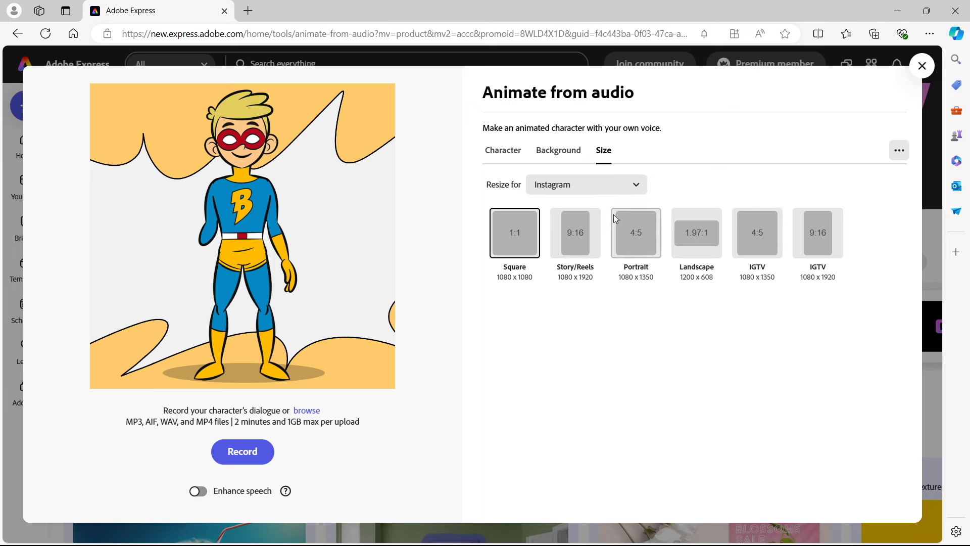
Resize the animation for YouTube Shorts, 9:16 at 1080 x 1920
left_click(634, 188)
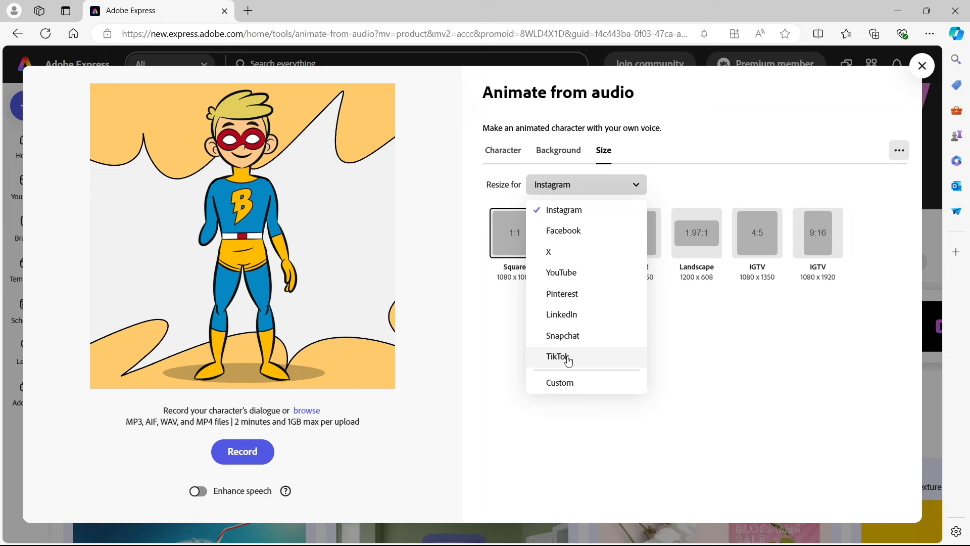
left_click(575, 278)
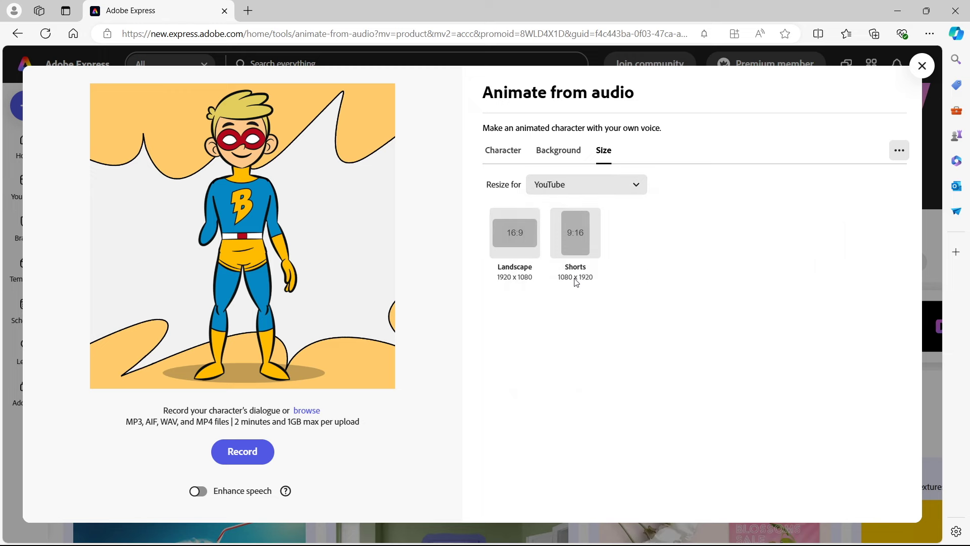
left_click(579, 242)
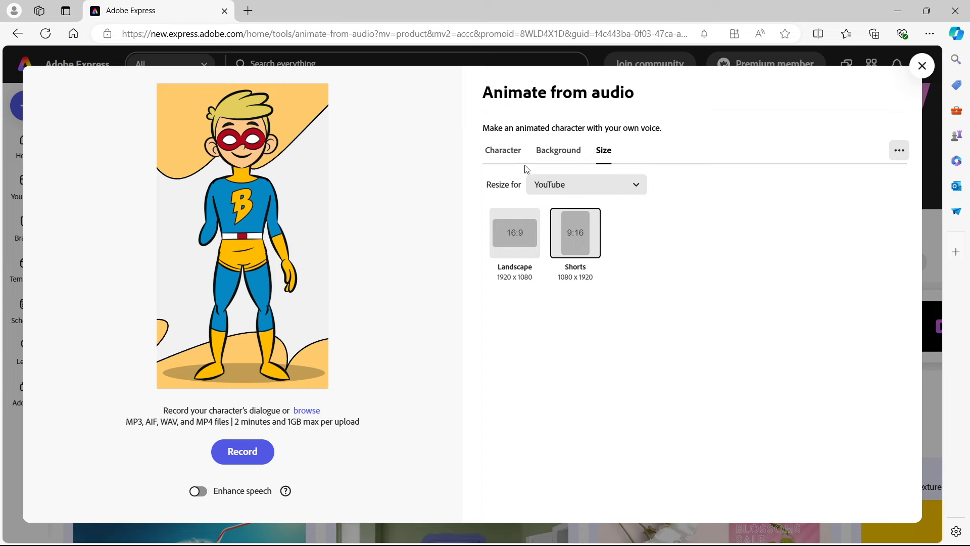
Try the Bedroom and Indoors backgrounds, then settle on the Living Room background
left_click(557, 149)
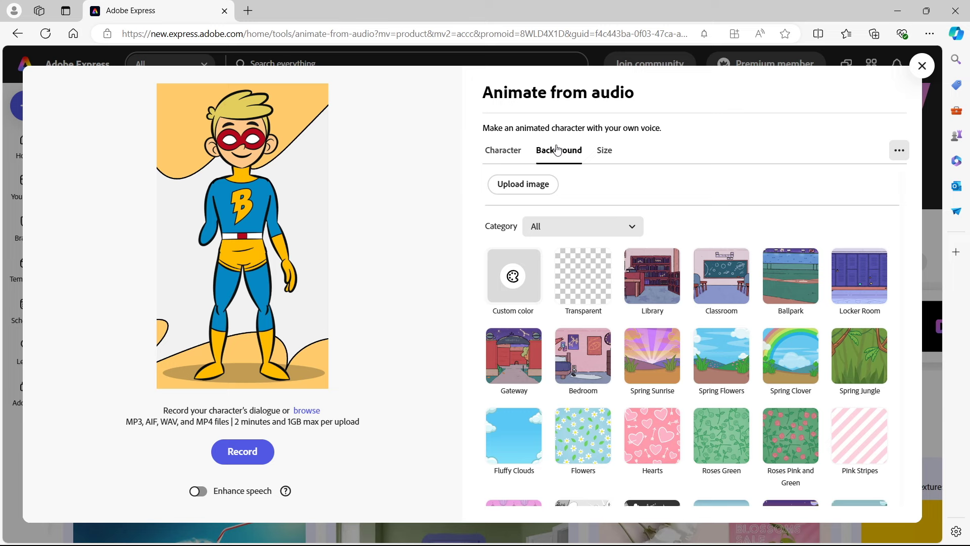
left_click(593, 360)
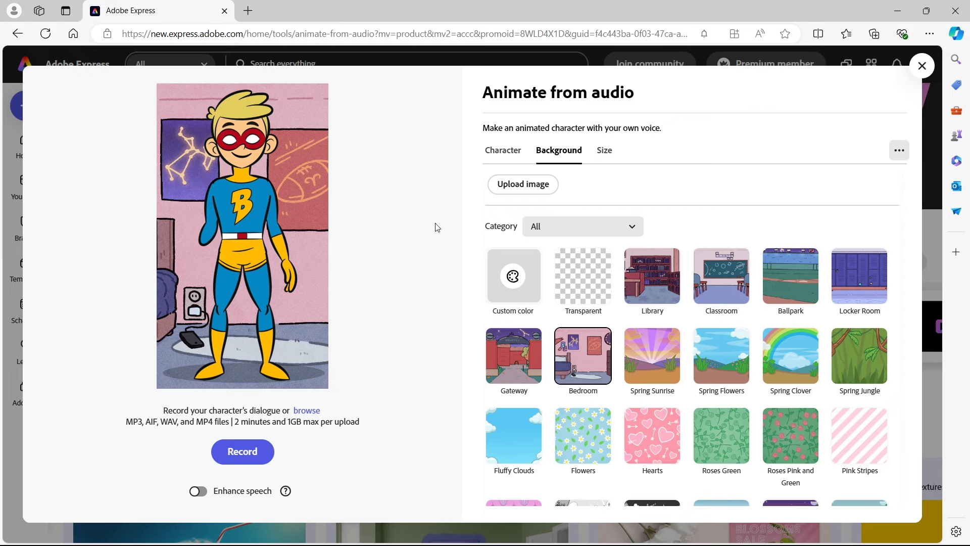
scroll(692, 342, "down", 8)
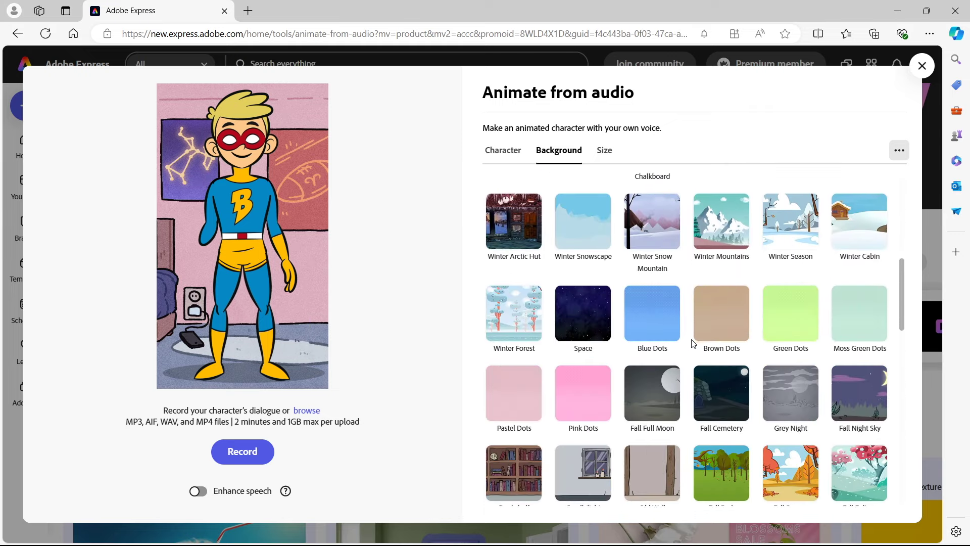
scroll(693, 341, "down", 10)
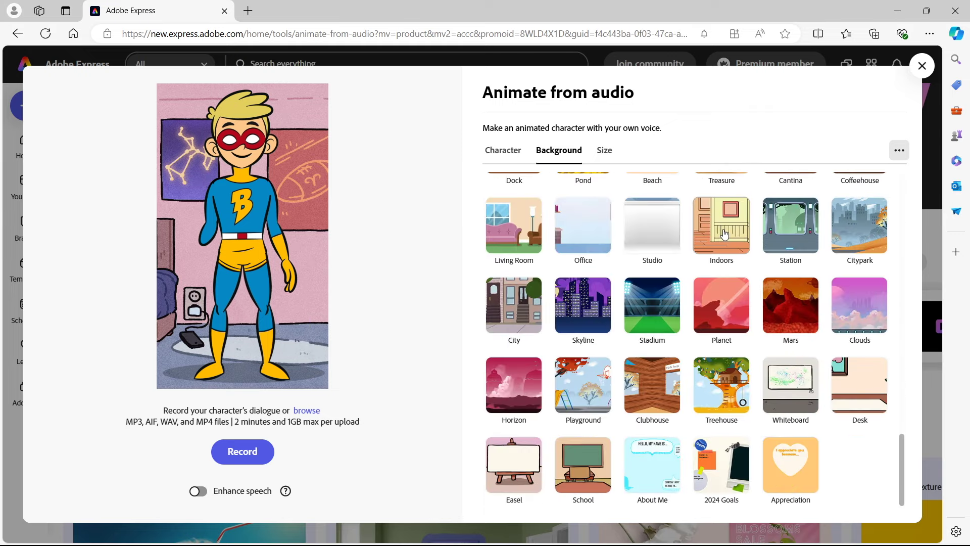
left_click(724, 233)
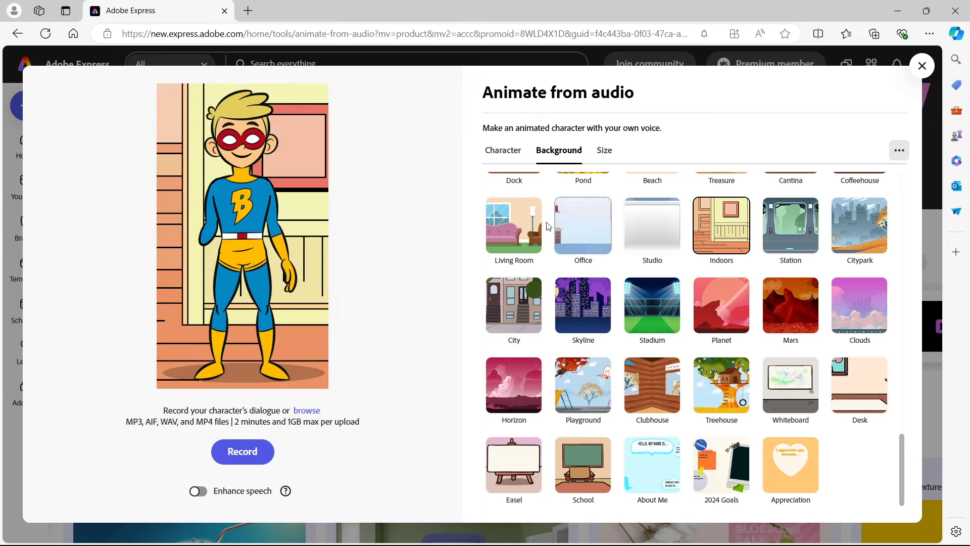
left_click(516, 230)
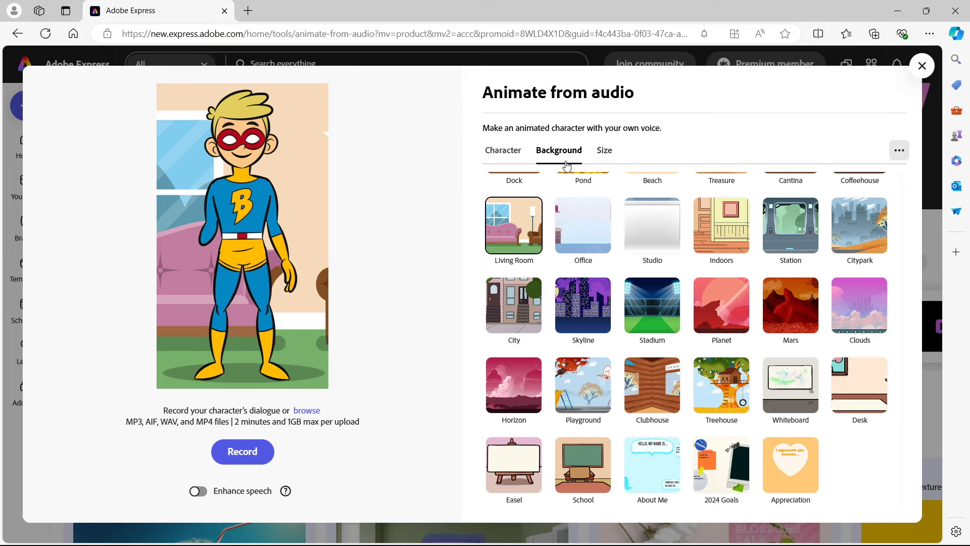
Choose the Sticky character and open the file browser to pick an audio file
left_click(501, 154)
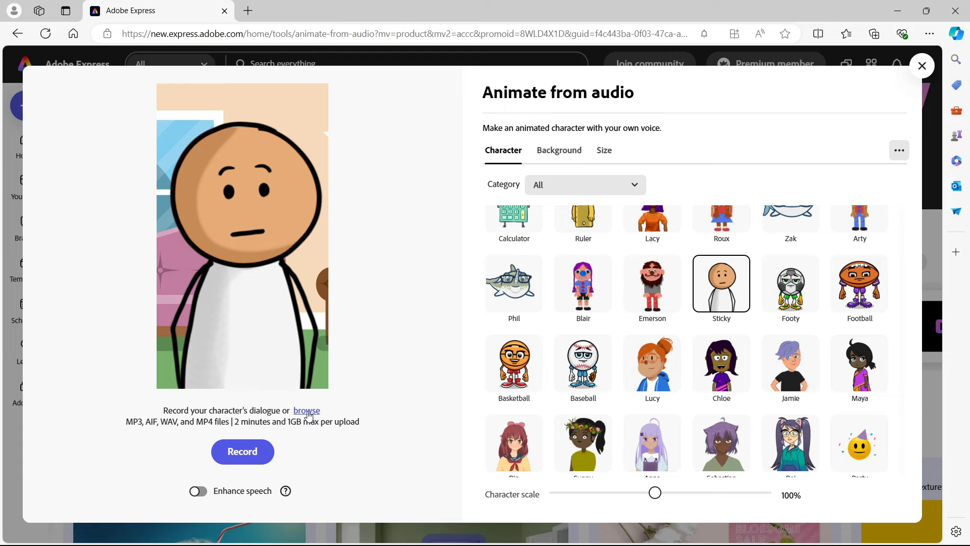
left_click(307, 411)
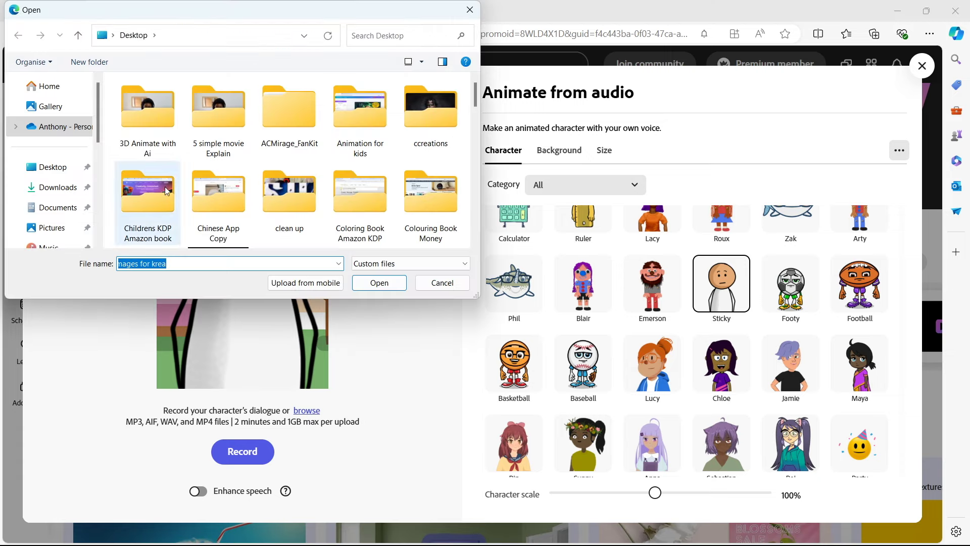
Lip-sync Sticky to the boy's 'Are you ready' MP3 from Downloads, play it back, and return to the settings
left_click(54, 186)
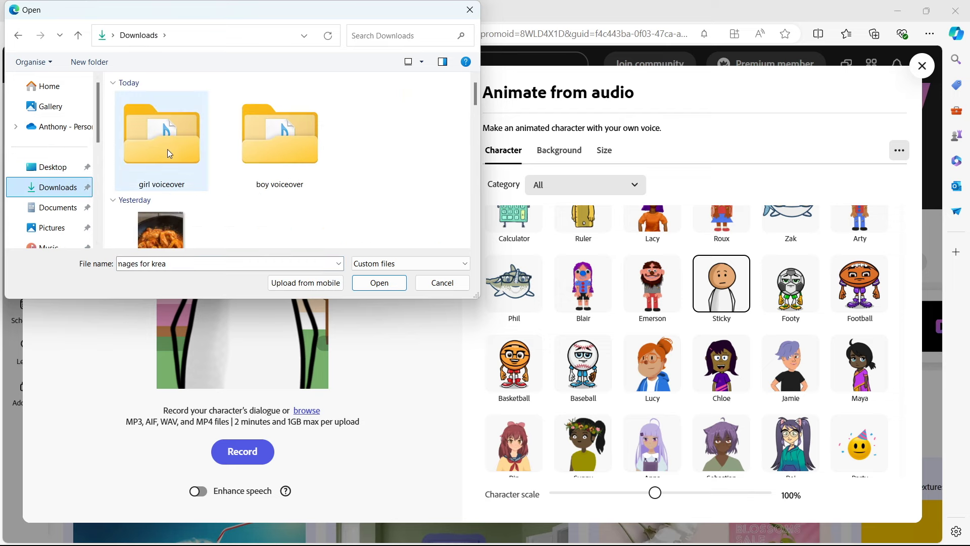
double_click(283, 155)
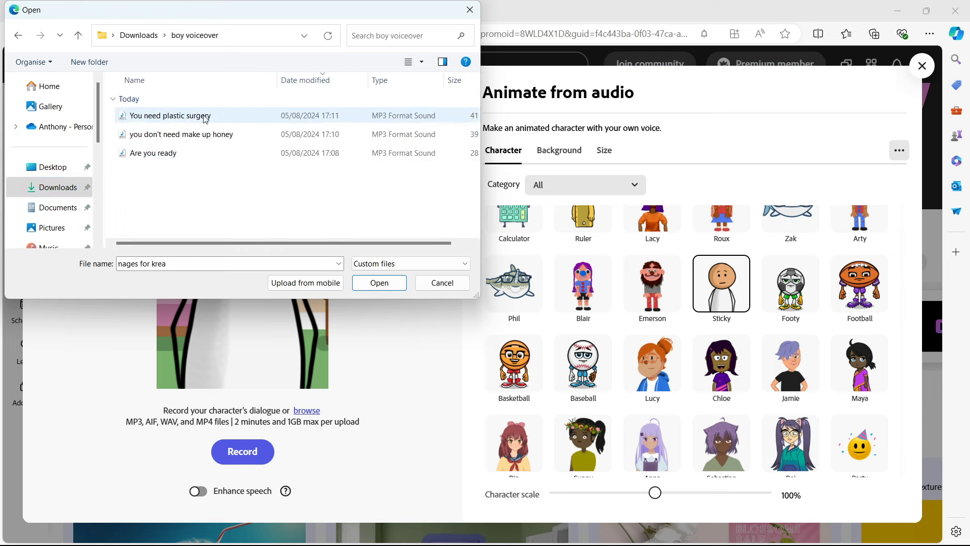
double_click(167, 158)
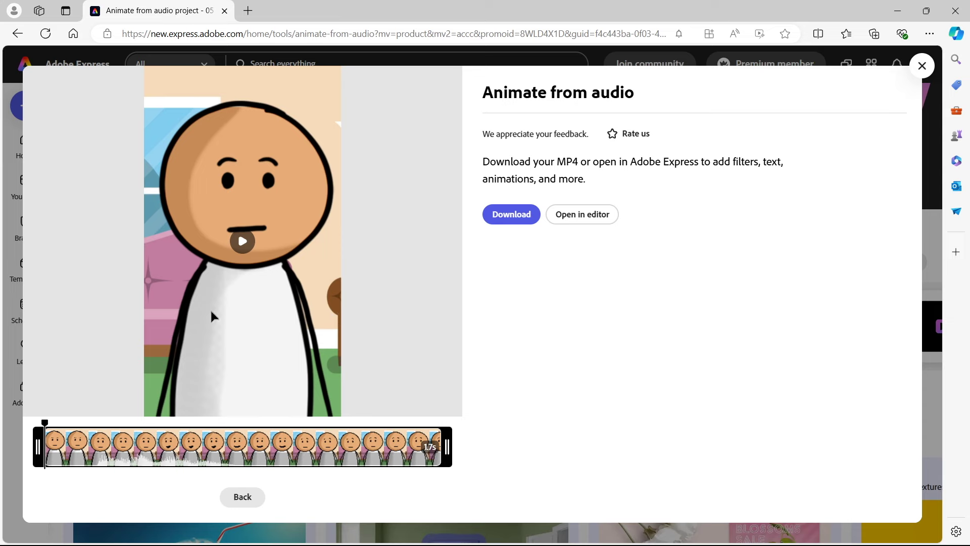
left_click(241, 240)
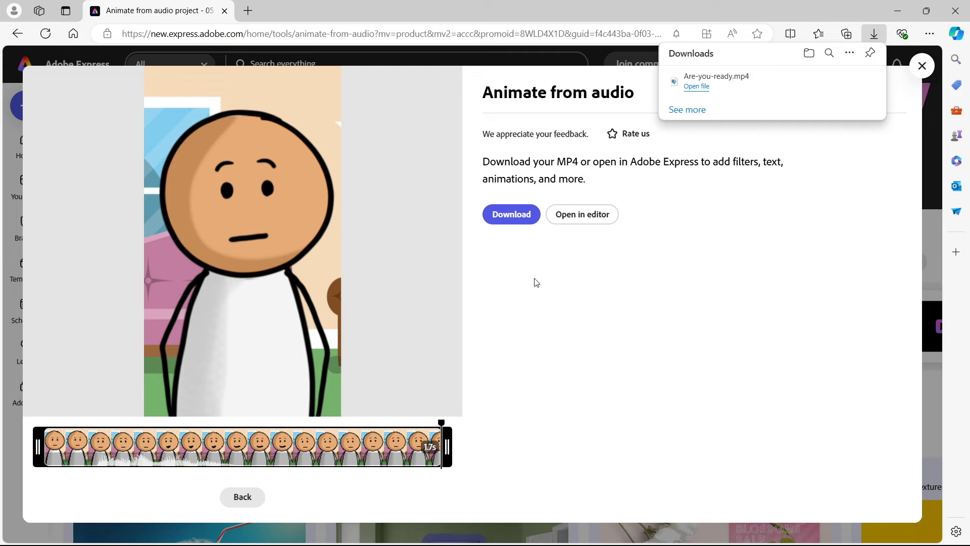
key("alt+Left")
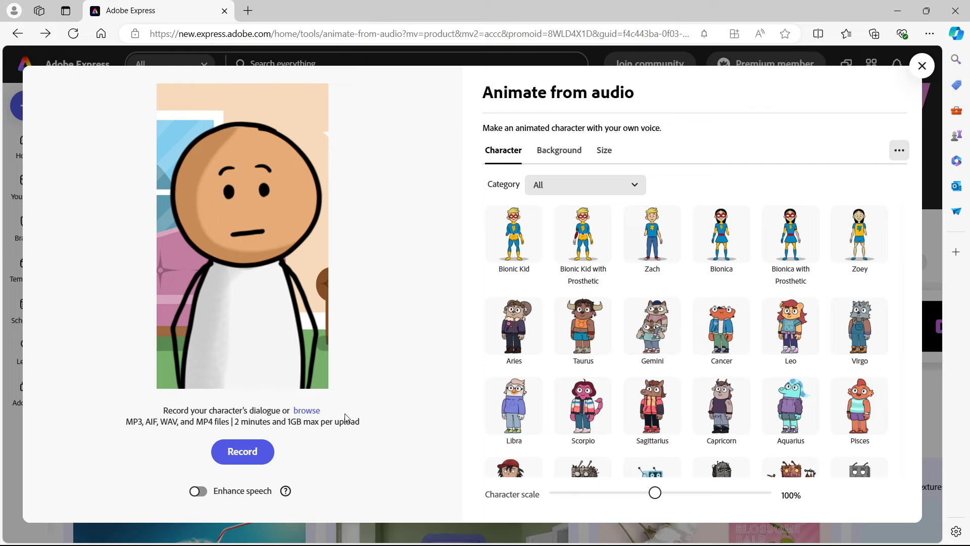
Lip-sync Sticky to the boy's 'you don't need make up honey' line and download the 2.4 s MP4
left_click(311, 412)
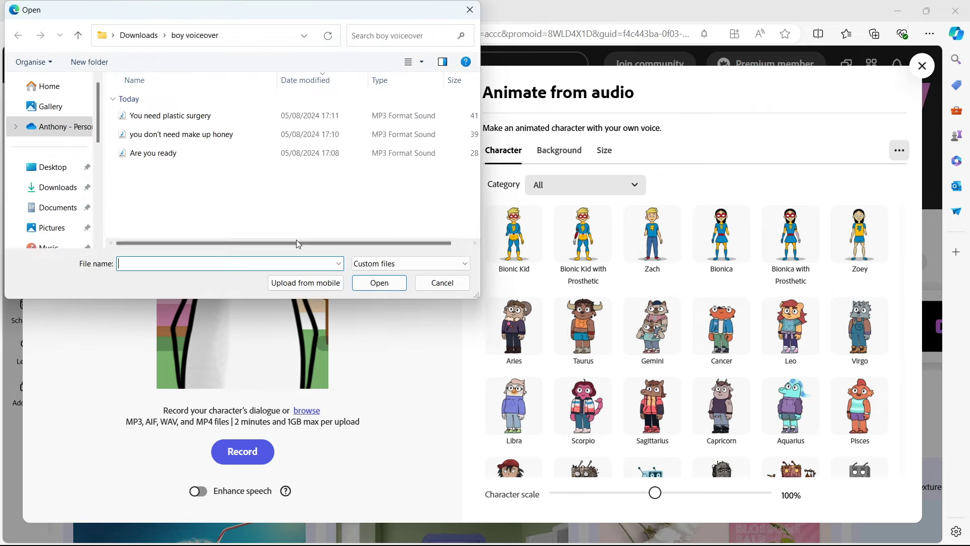
double_click(187, 137)
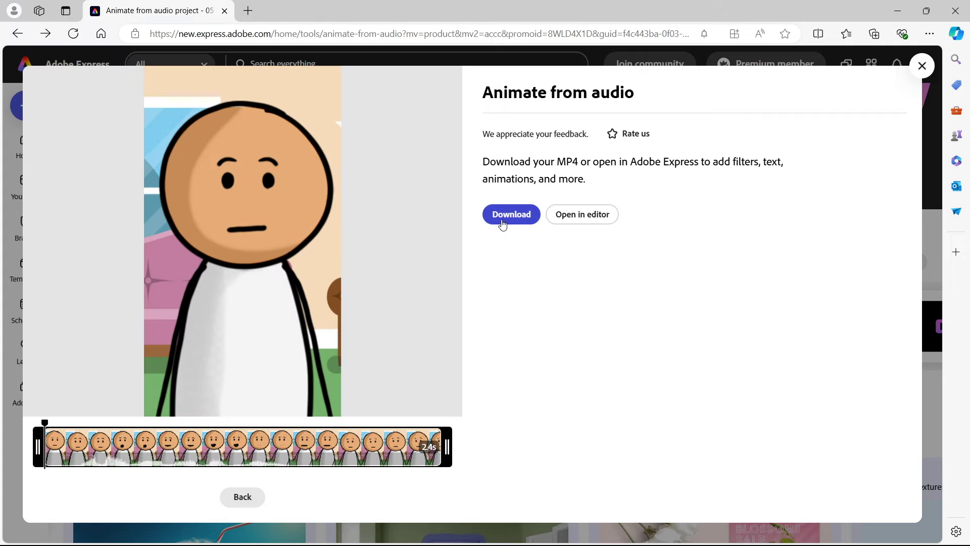
left_click(510, 220)
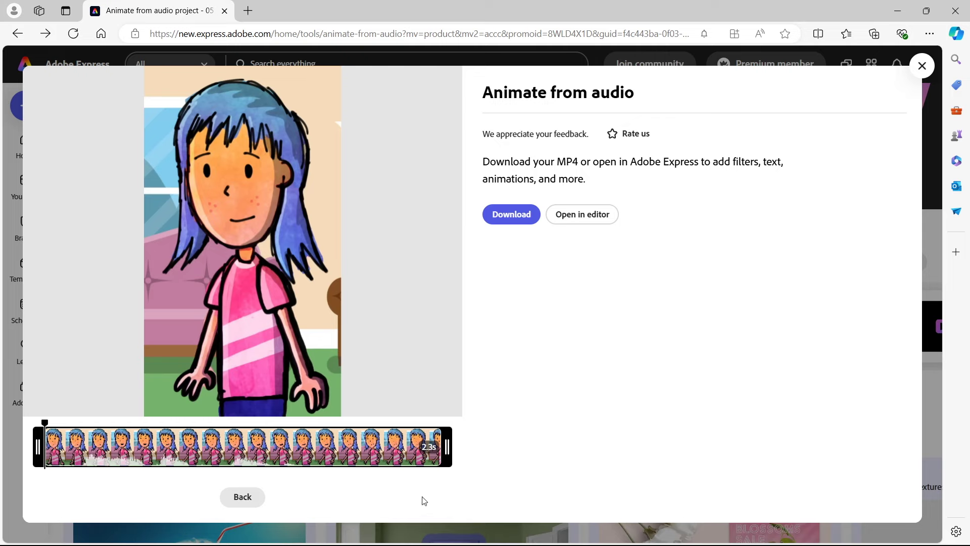
left_click(257, 498)
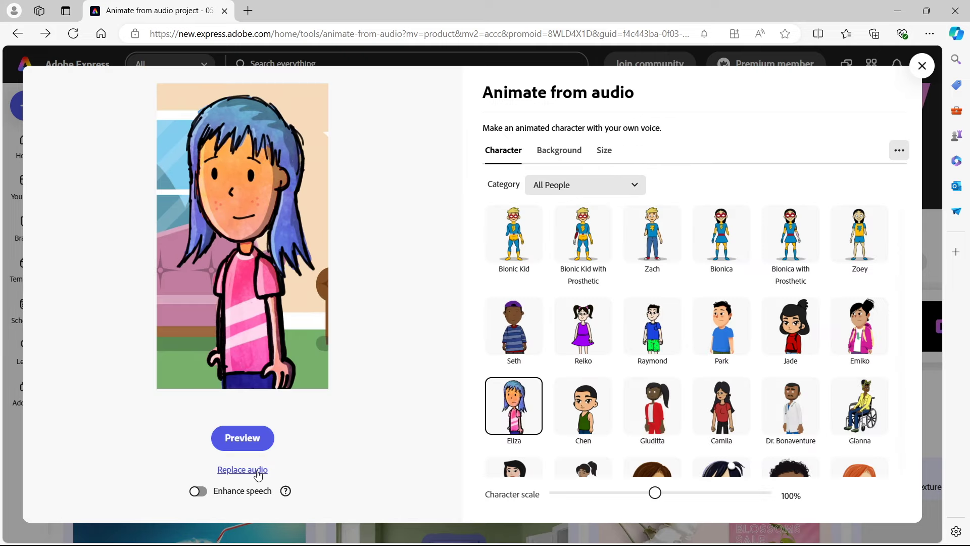
Replace the Eliza clip's audio by browsing for another girl voiceover file
left_click(256, 470)
left_click(307, 410)
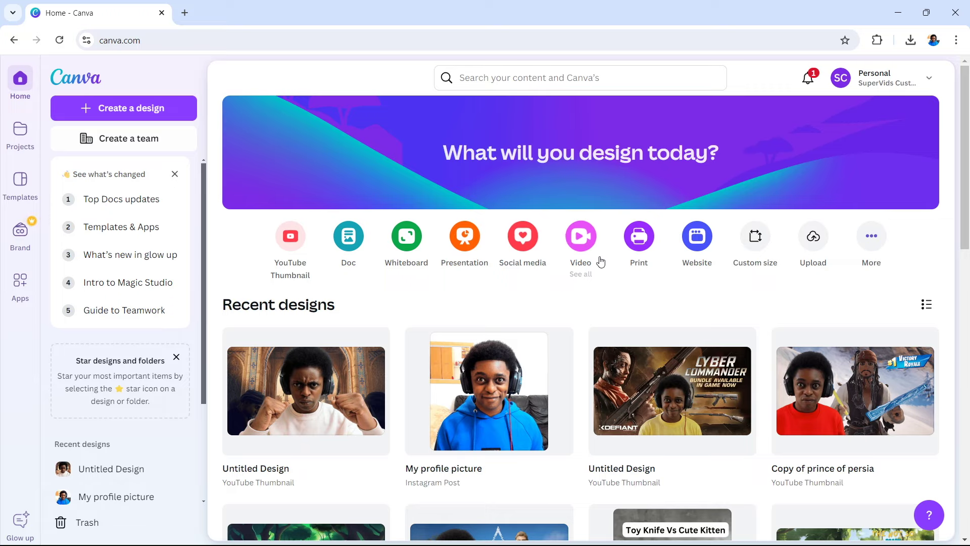
Start a blank Mobile Video design at 1080 × 1920 px from the Video formats
left_click(581, 274)
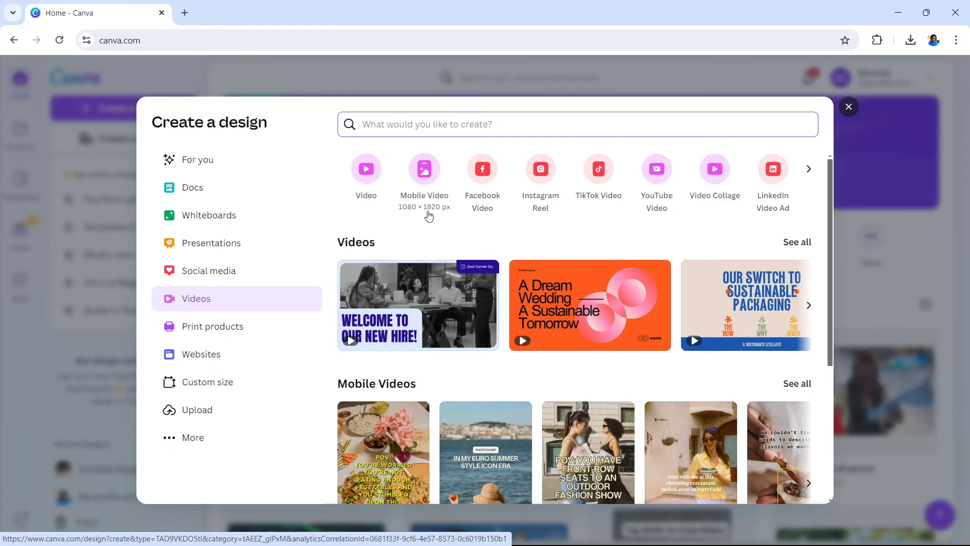
left_click(424, 175)
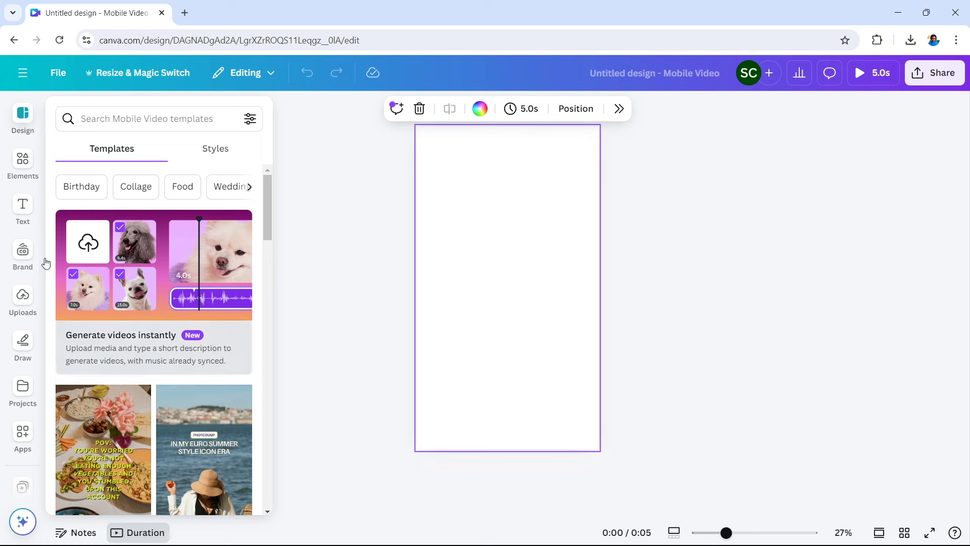
Upload the five lip-synced clips selected from Downloads into Canva's uploads
left_click(21, 303)
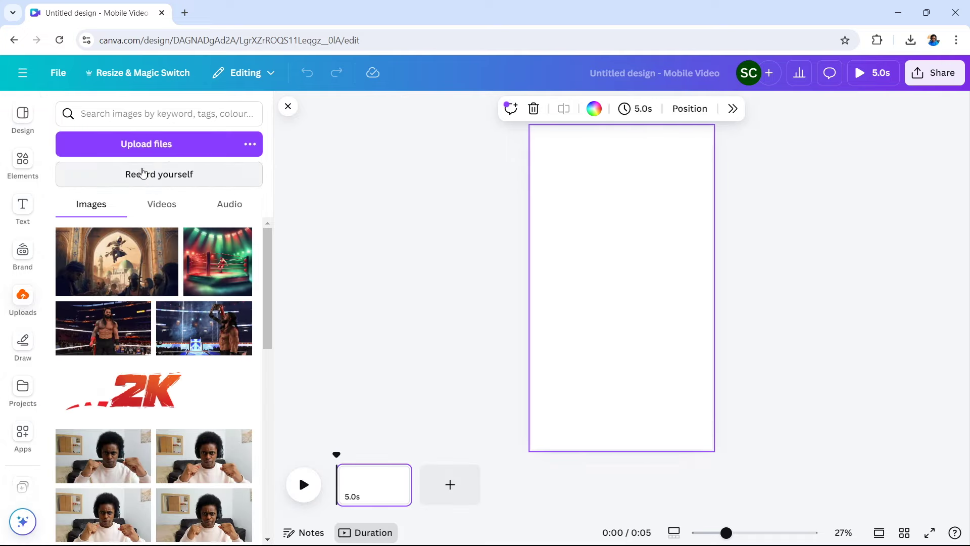
left_click(148, 145)
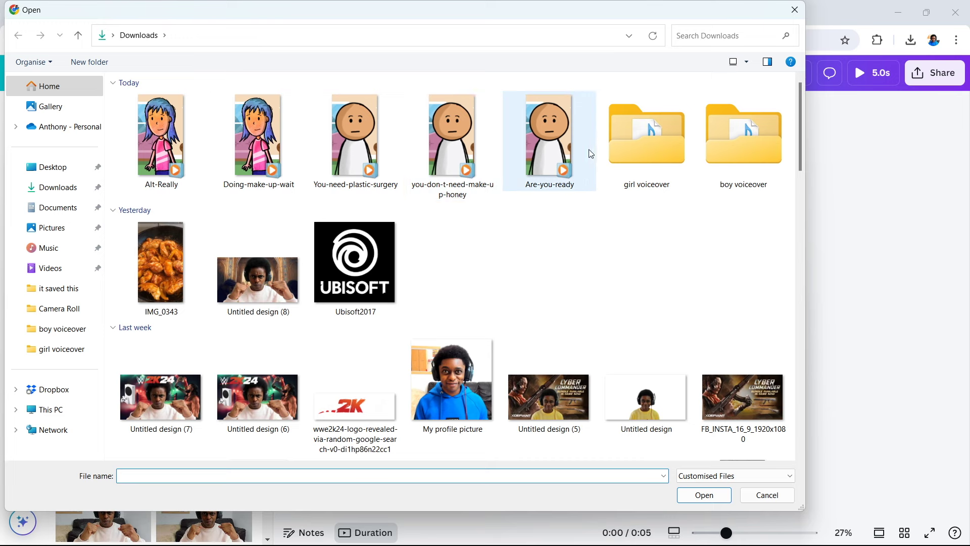
left_click_drag(600, 154, 154, 152)
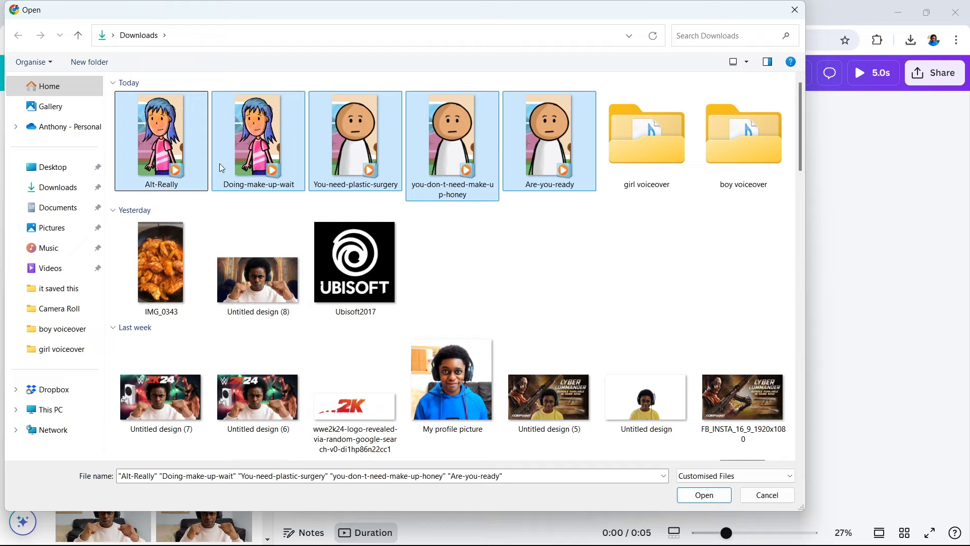
left_click(712, 495)
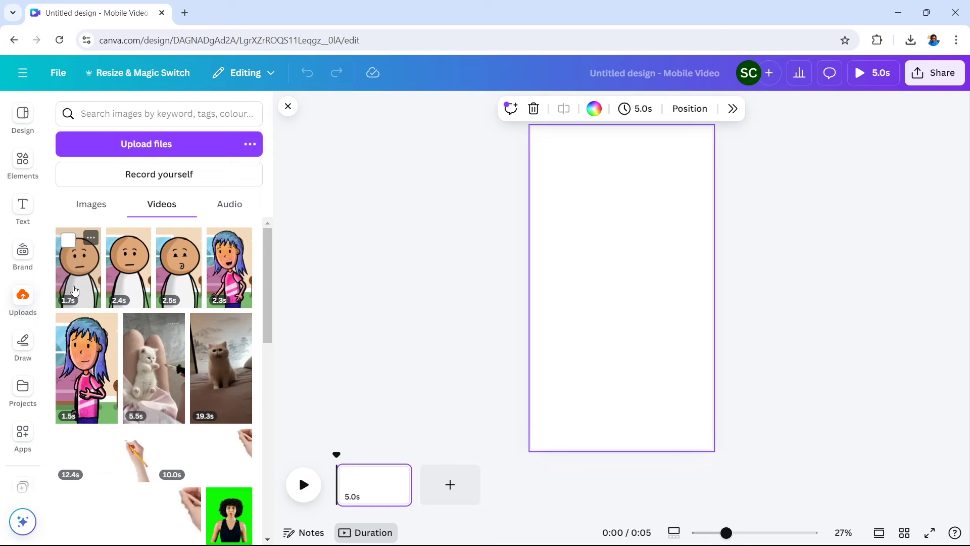
Place the 1.7 s boy clip on the page and enlarge it to about 1,080 × 1,895
left_click_drag(74, 290, 621, 304)
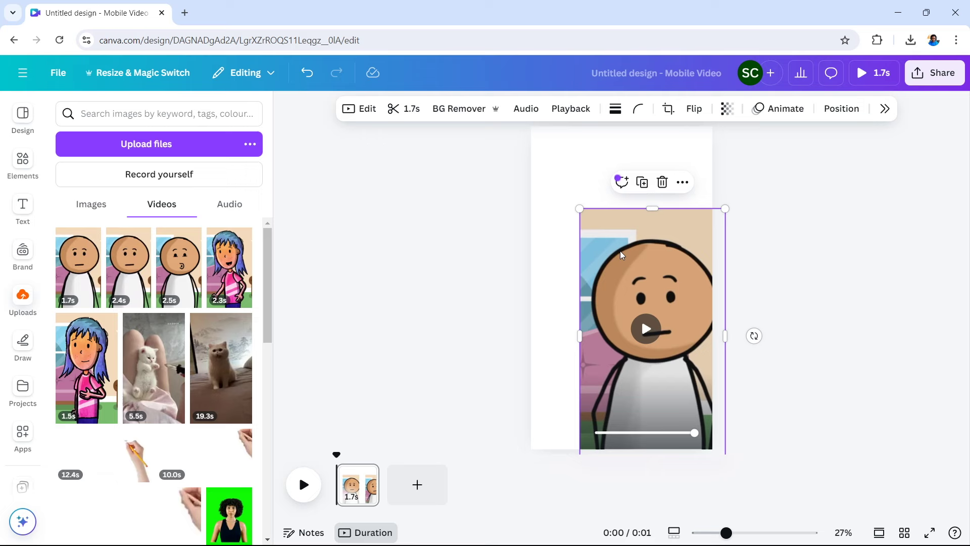
left_click_drag(621, 254, 583, 185)
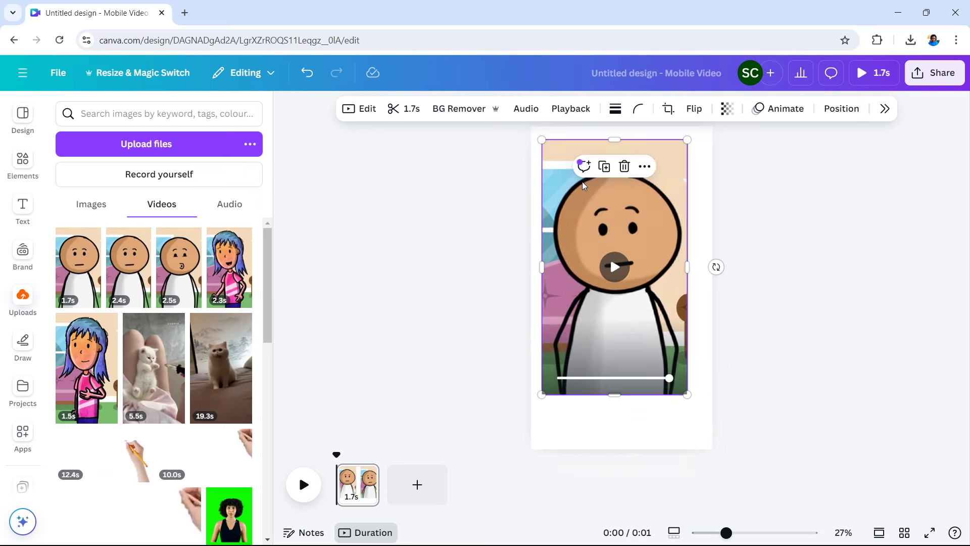
left_click_drag(541, 139, 532, 130)
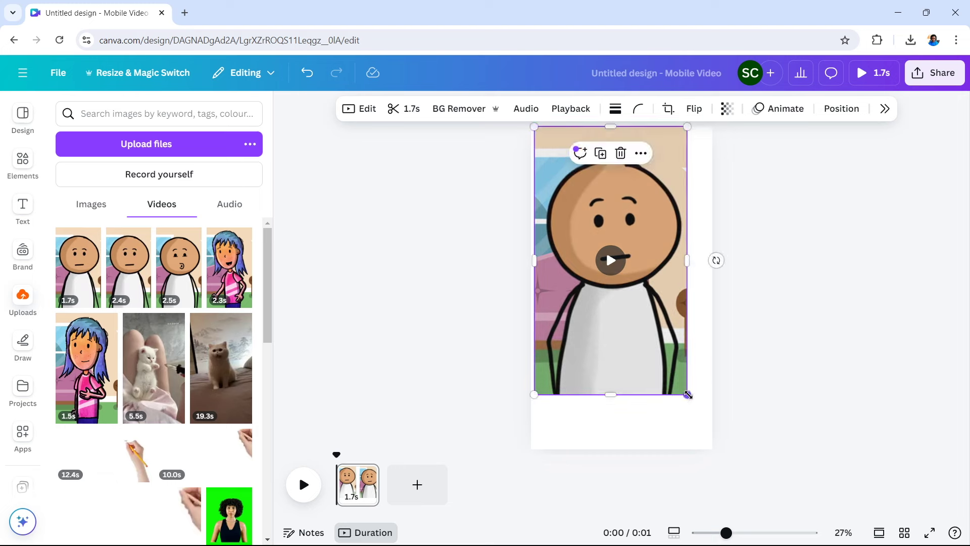
left_click_drag(689, 395, 710, 439)
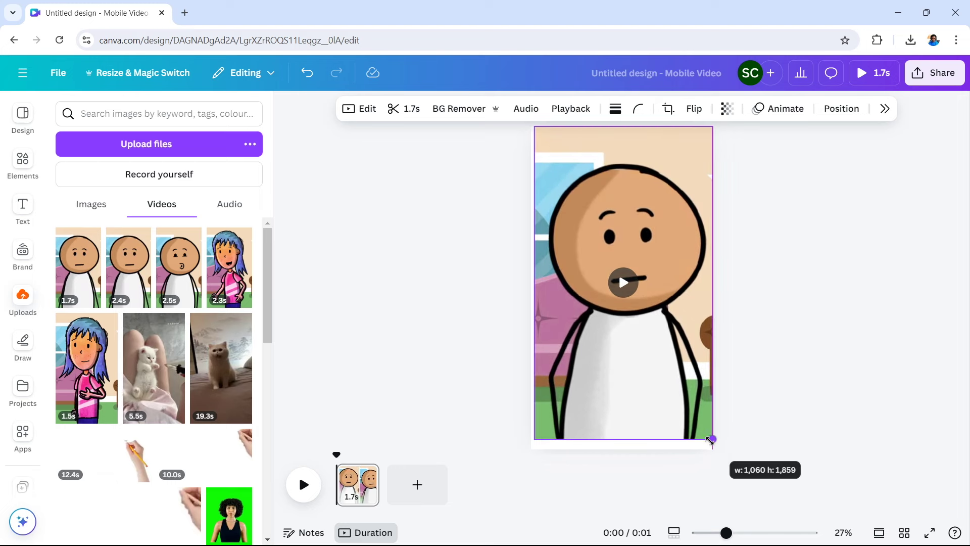
left_click_drag(710, 439, 711, 439)
left_click_drag(531, 134, 528, 125)
left_click(787, 335)
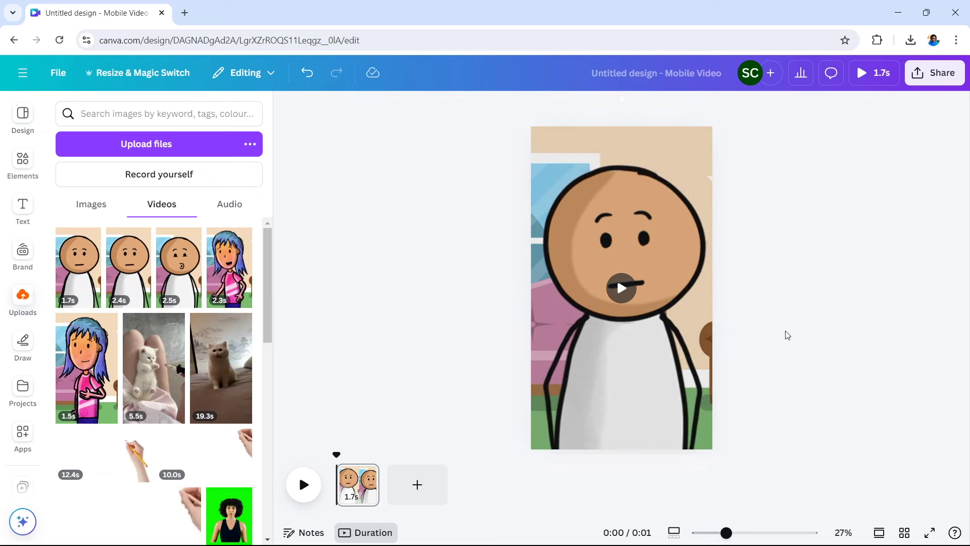
key("ctrl+minus")
Fine-tune the clip's corners so it covers the whole mobile page
left_click(608, 300)
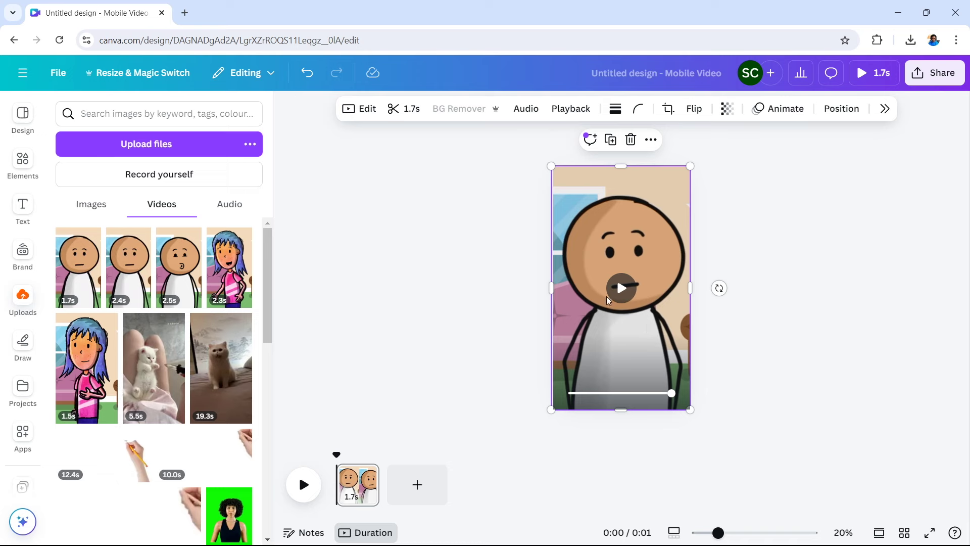
left_click_drag(551, 167, 552, 166)
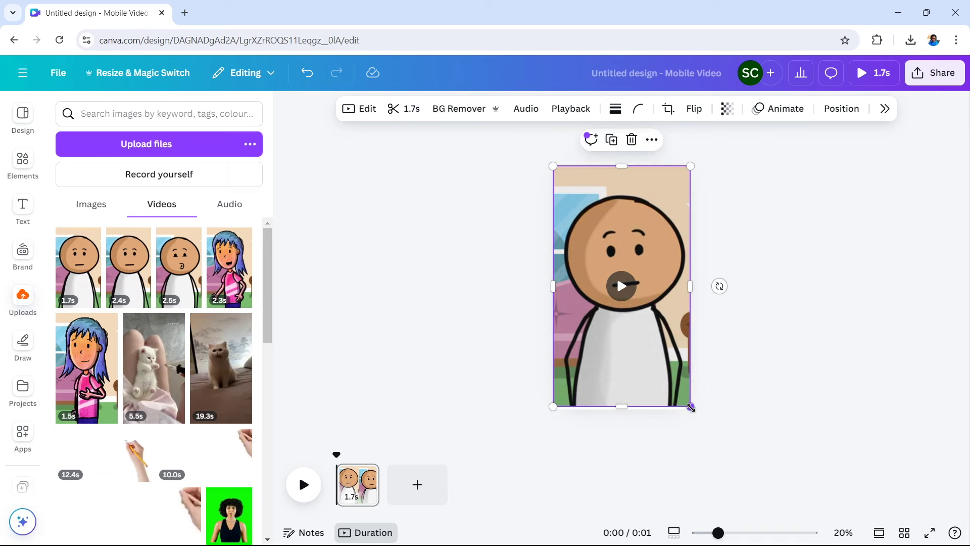
left_click_drag(691, 408, 692, 409)
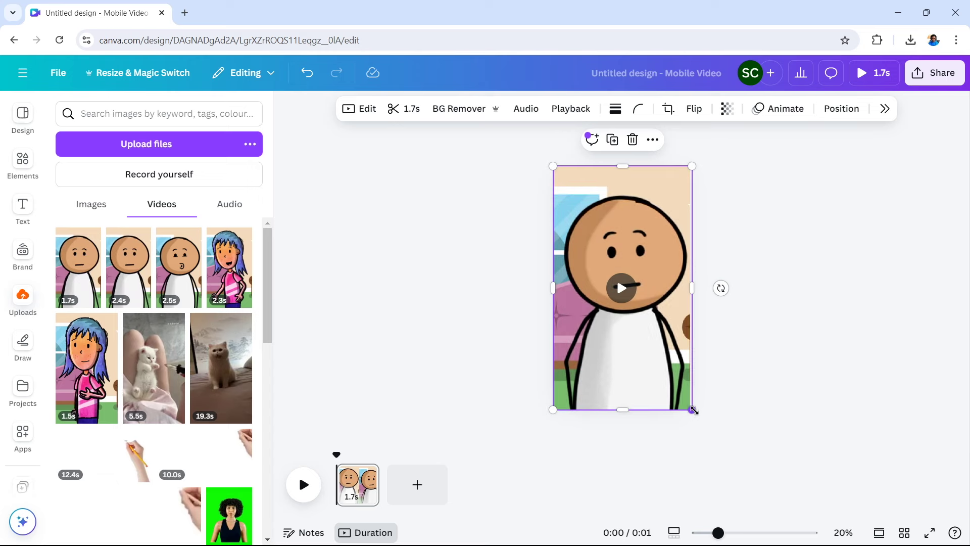
left_click(738, 413)
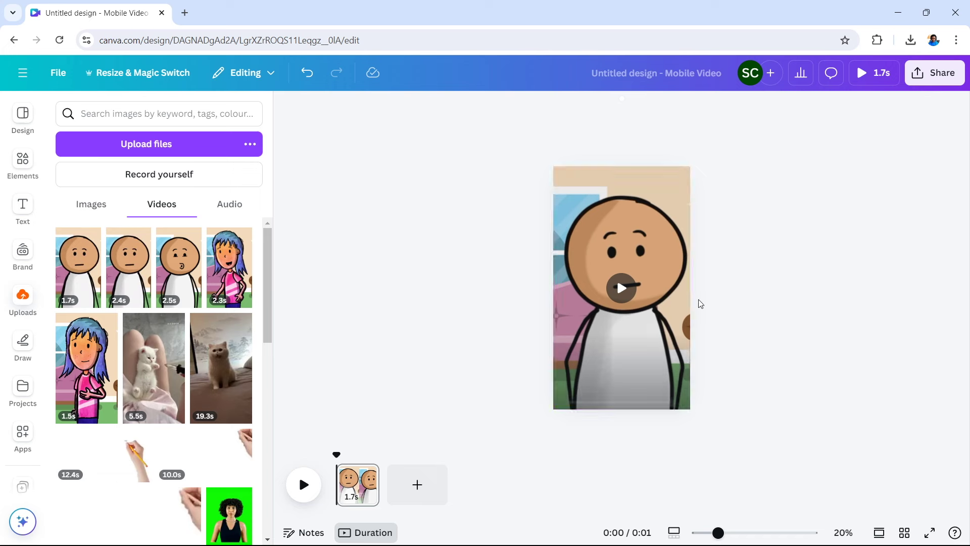
left_click(615, 360)
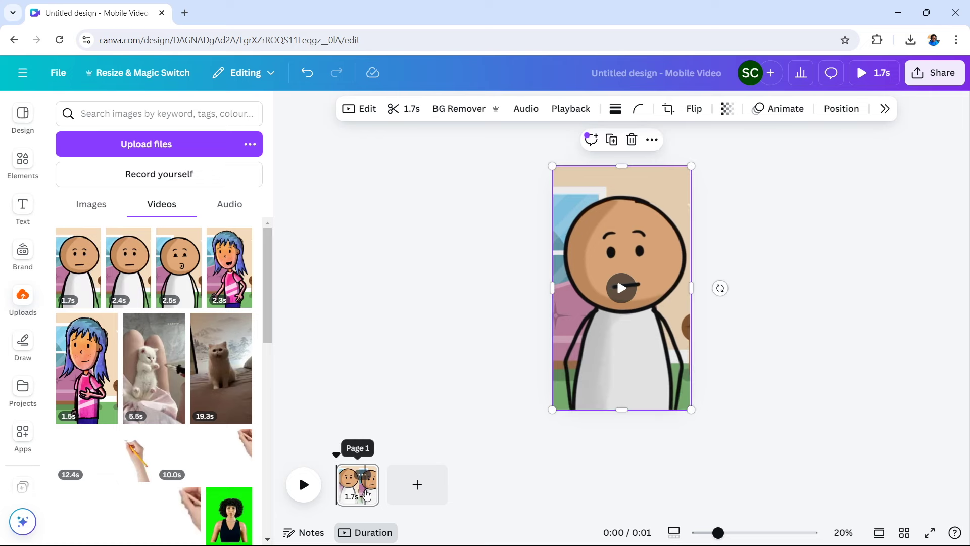
Add page 2 and place the 2.3 s girl clip so it fills the page
left_click(417, 485)
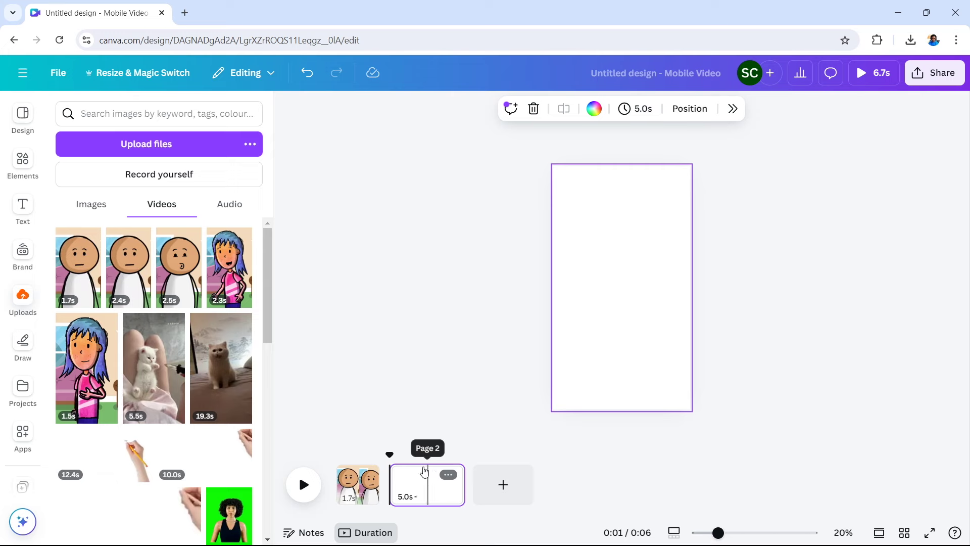
left_click_drag(230, 265, 639, 337)
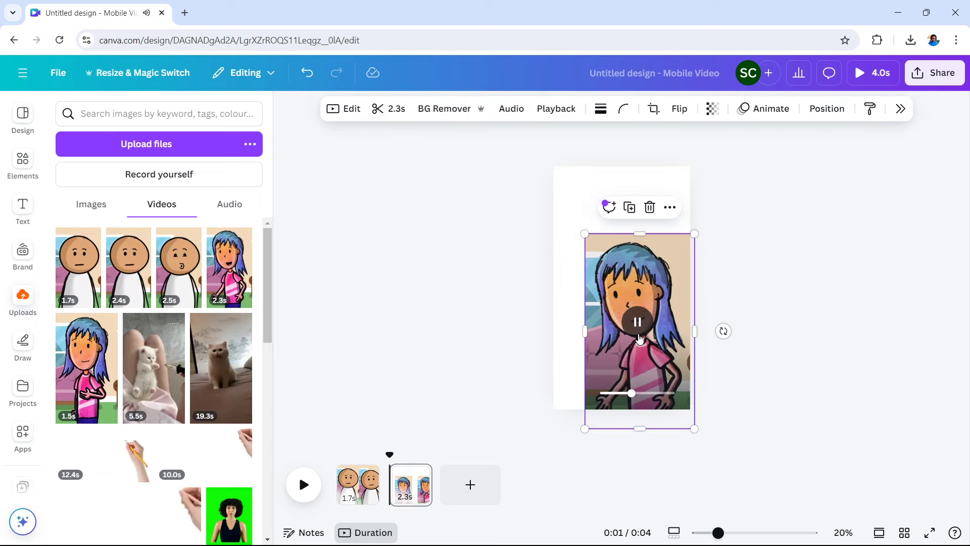
left_click_drag(639, 338, 613, 315)
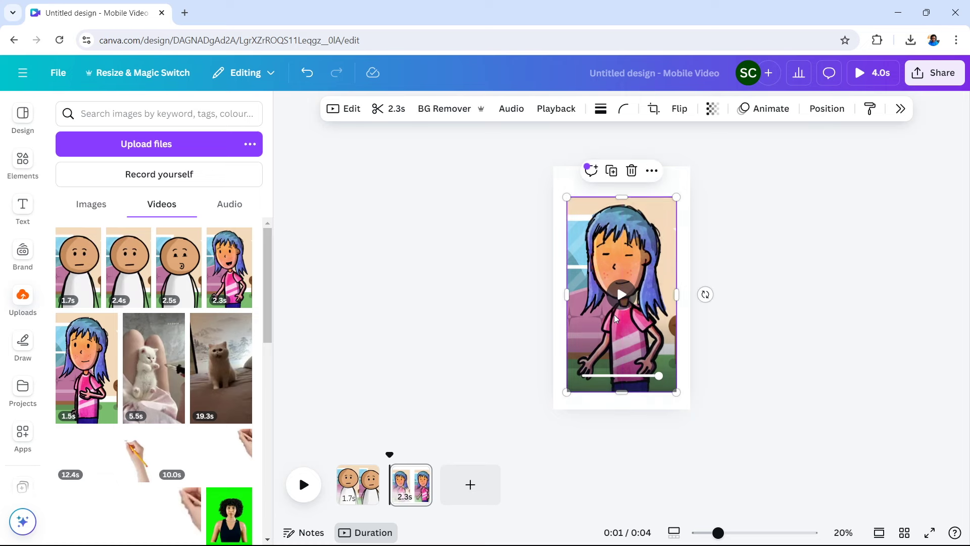
scroll(404, 420, "up", 2)
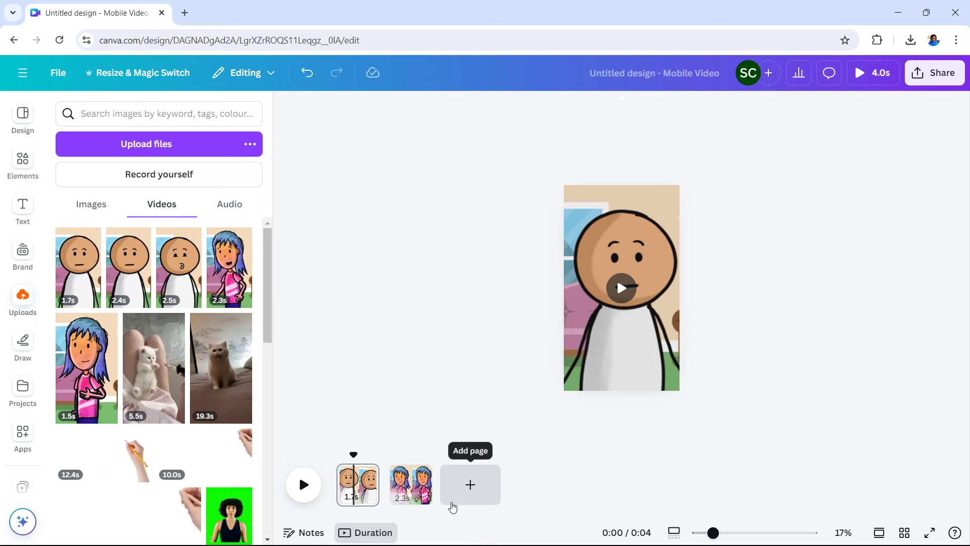
Add pages 3 and 4 holding the 2.4 s boy clip and the 1.5 s girl clip
left_click(457, 496)
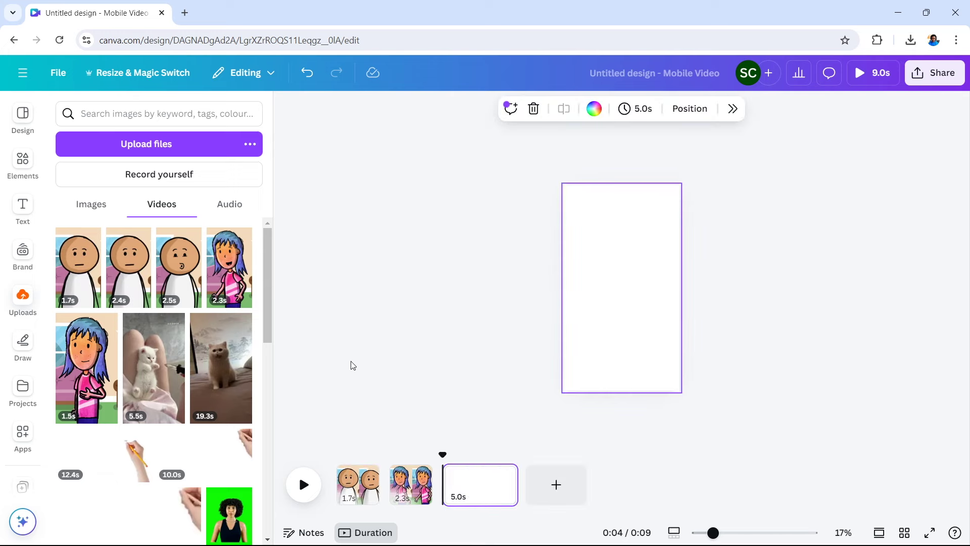
left_click(128, 268)
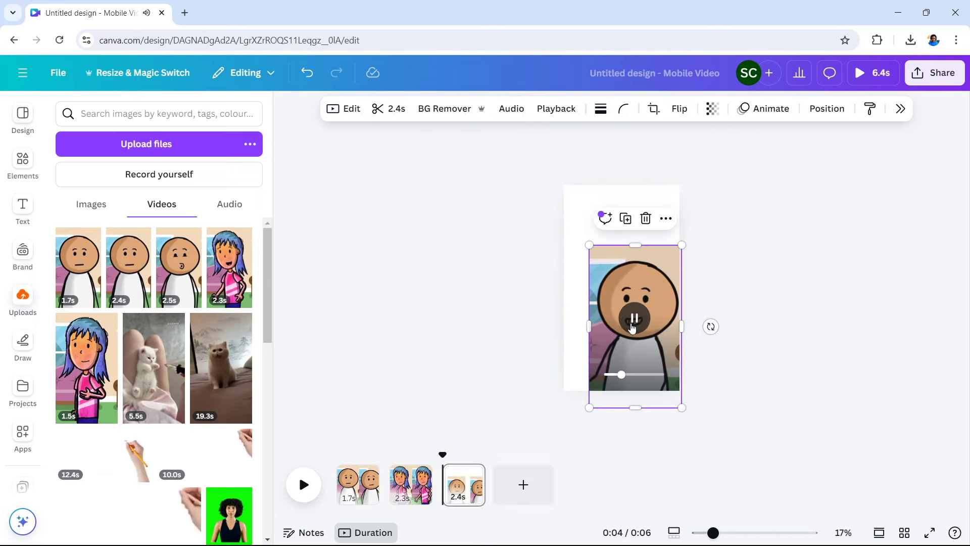
key("ctrl+Return")
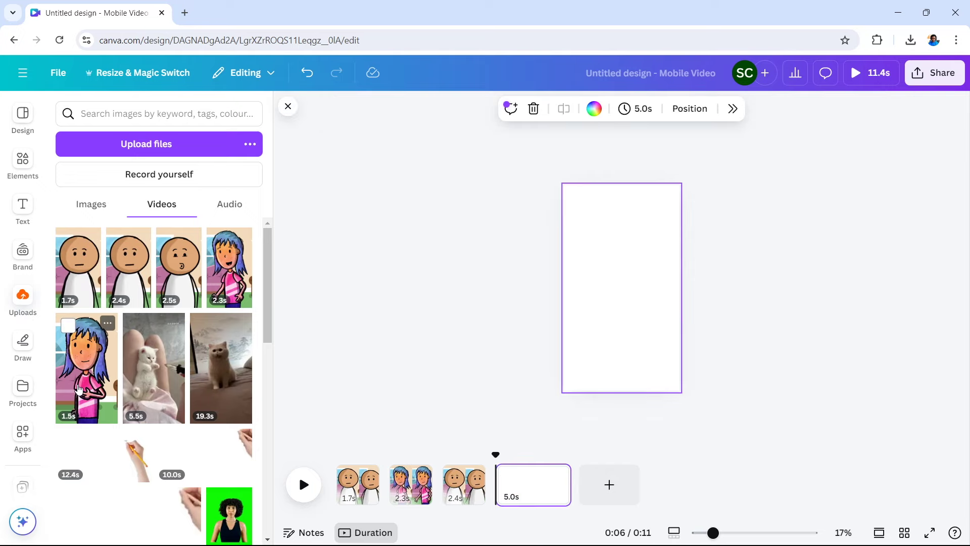
left_click(81, 397)
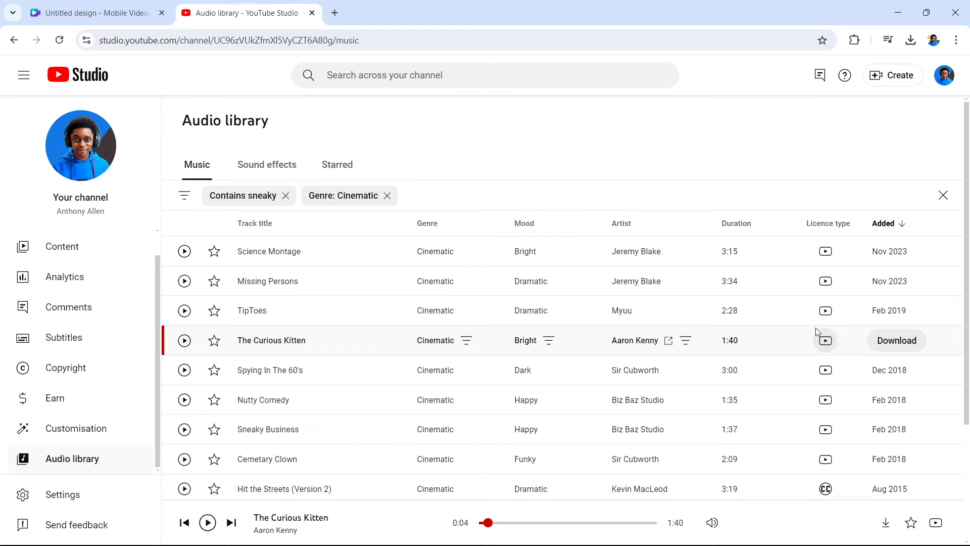
Download The Curious Kitten from the filtered Cinematic music list and return to Canva
scroll(826, 424, "down", 2)
mouse_move(826, 423)
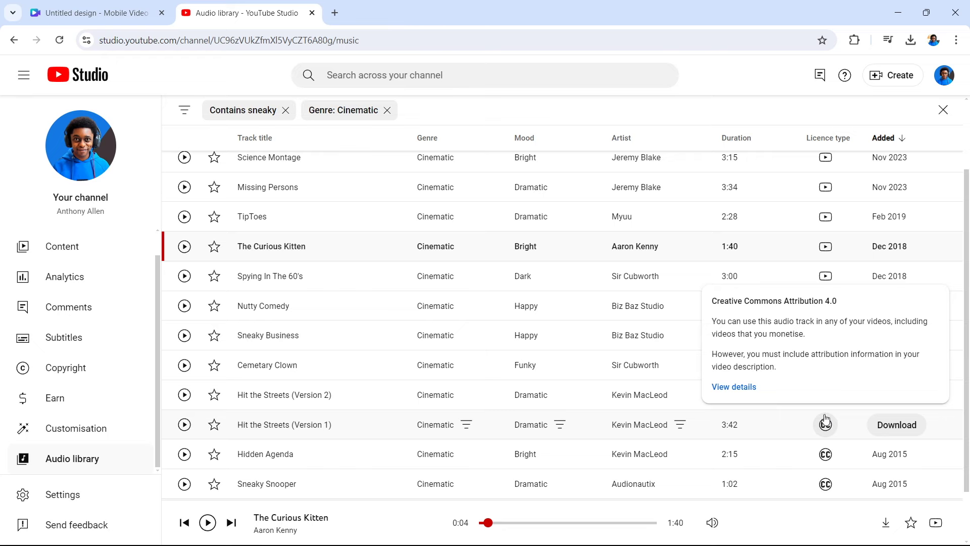
scroll(806, 218, "up", 2)
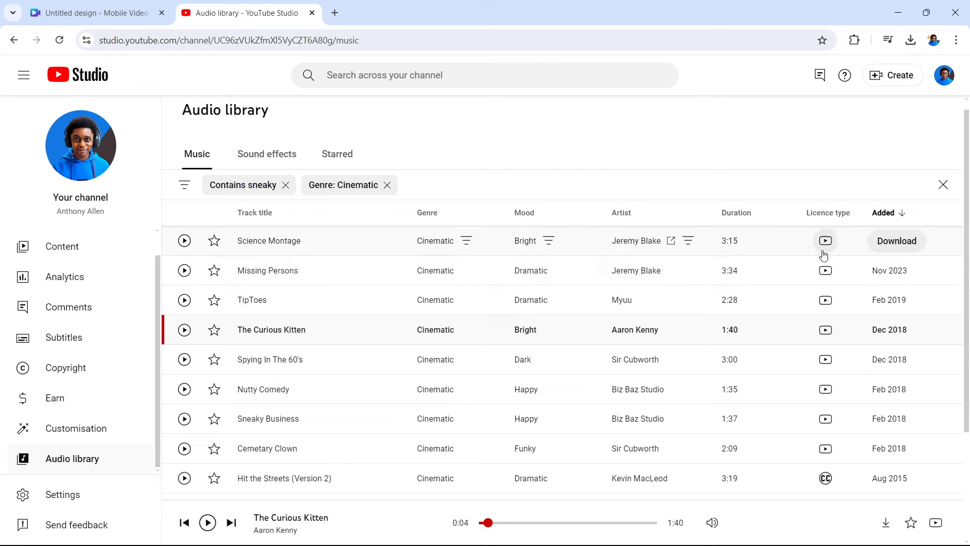
mouse_move(820, 251)
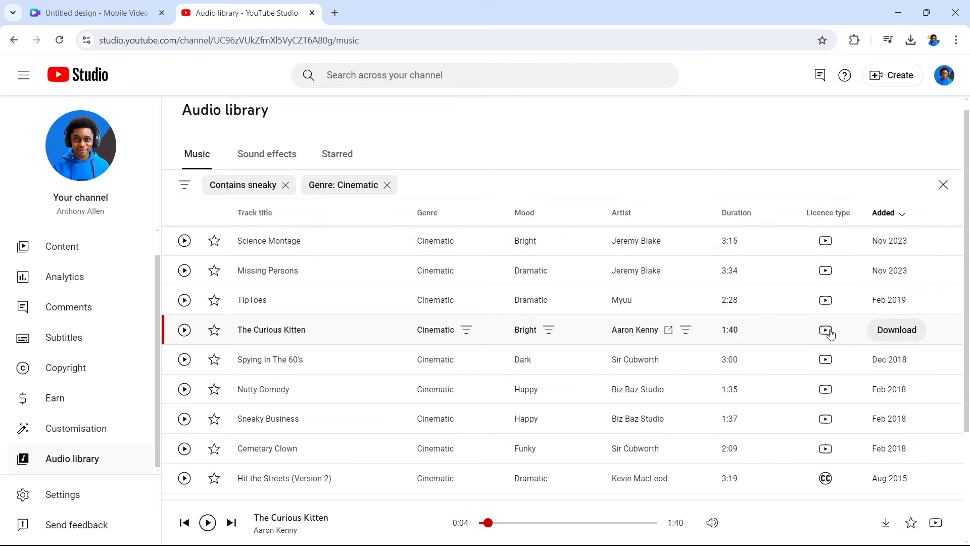
left_click(886, 333)
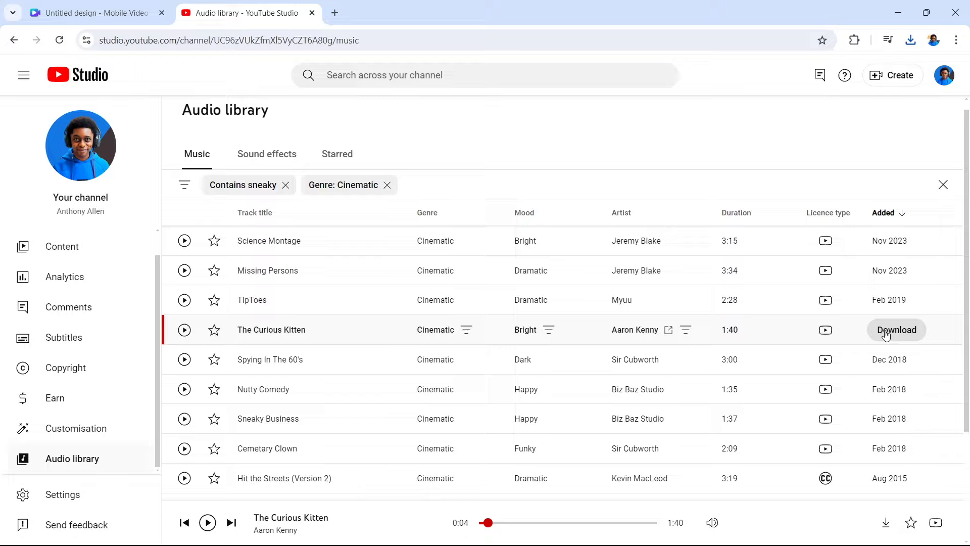
key("ctrl+shift+Tab")
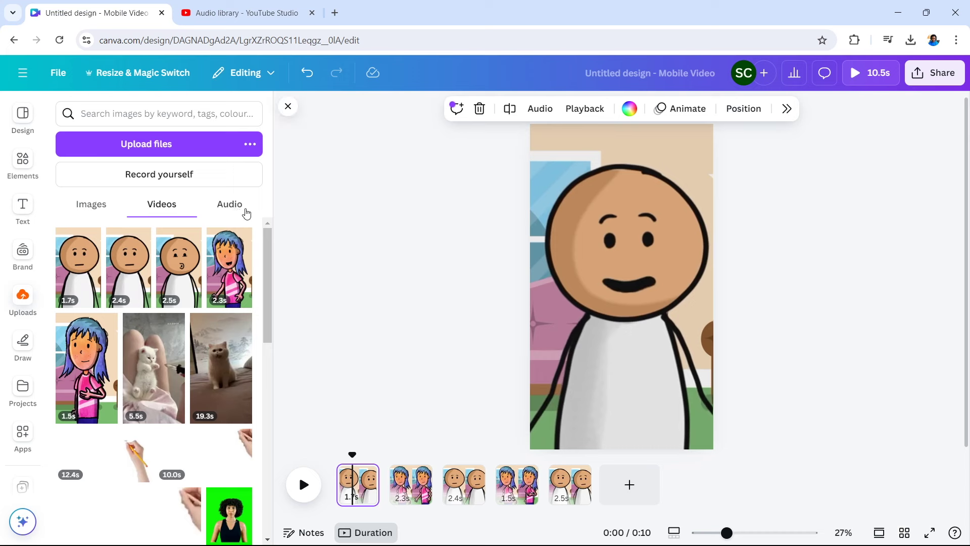
Upload The Curious Kitten MP3 from Downloads and add it as the 10.5 s background track
left_click(234, 208)
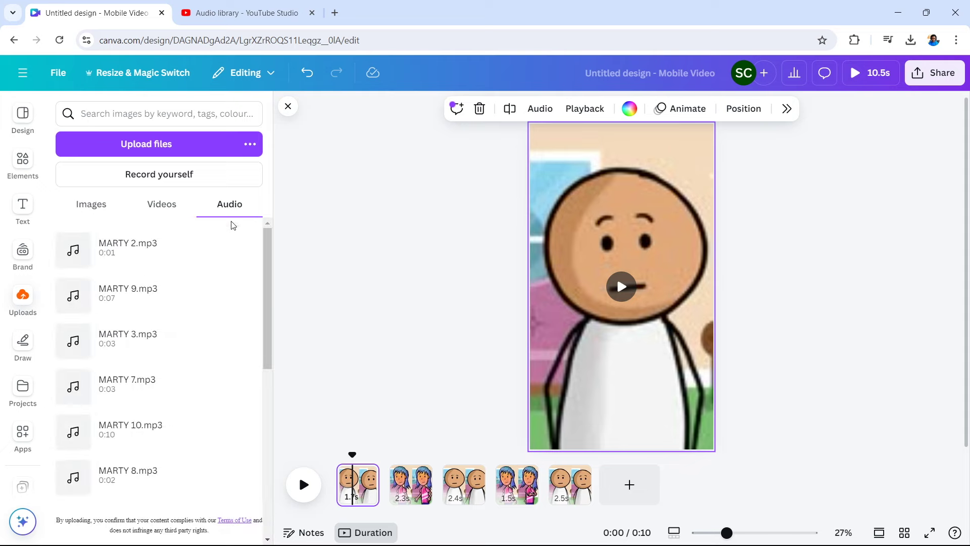
left_click(176, 145)
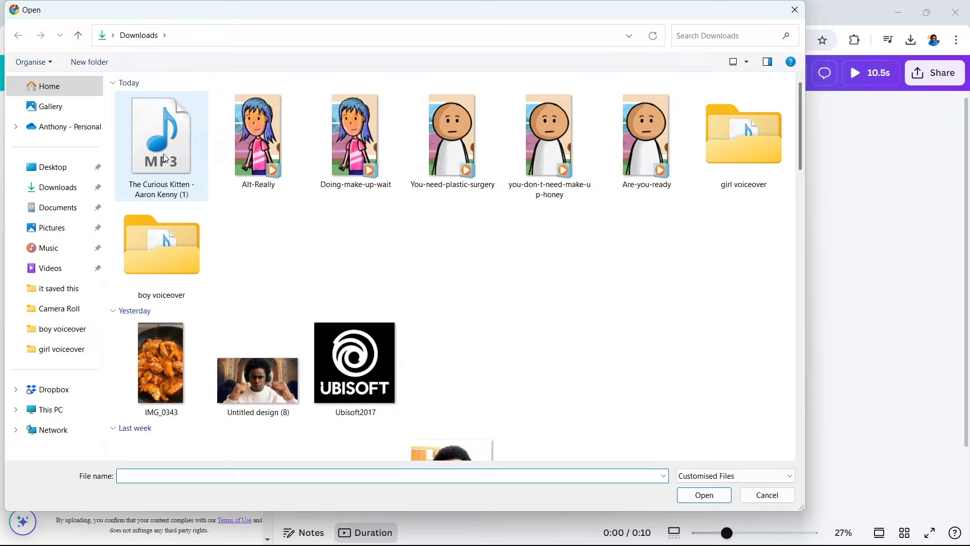
double_click(164, 155)
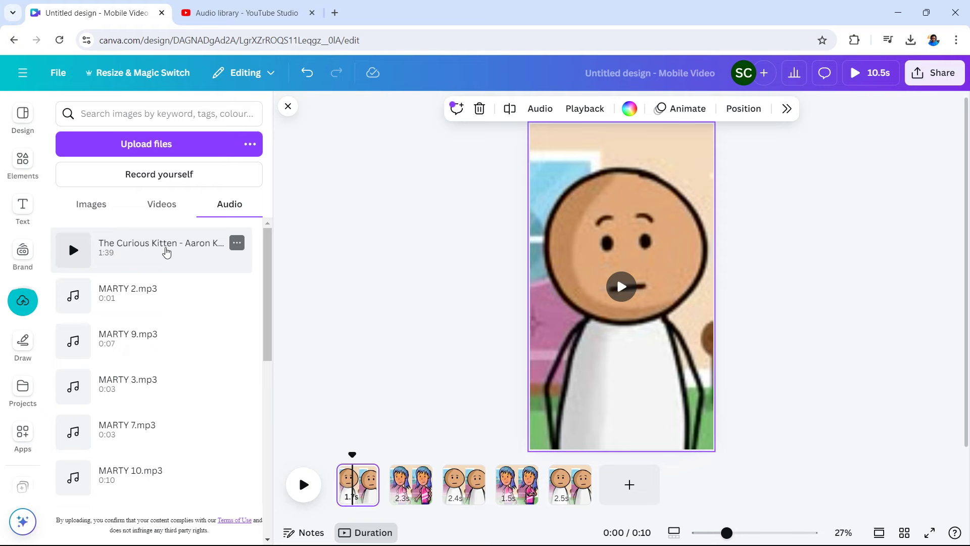
left_click_drag(167, 252, 336, 500)
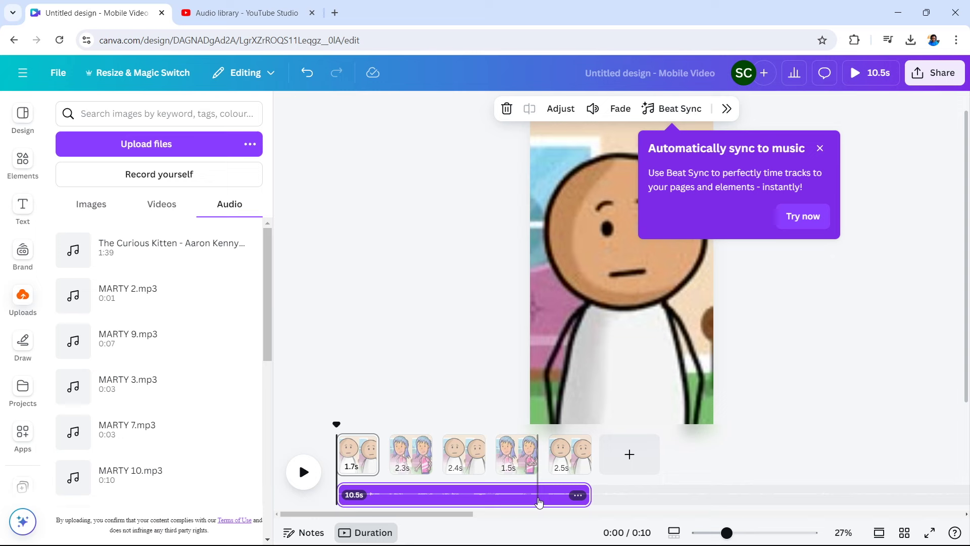
Dismiss Beat Sync, lower The Curious Kitten music volume to about 53, and play the video to check
left_click(820, 148)
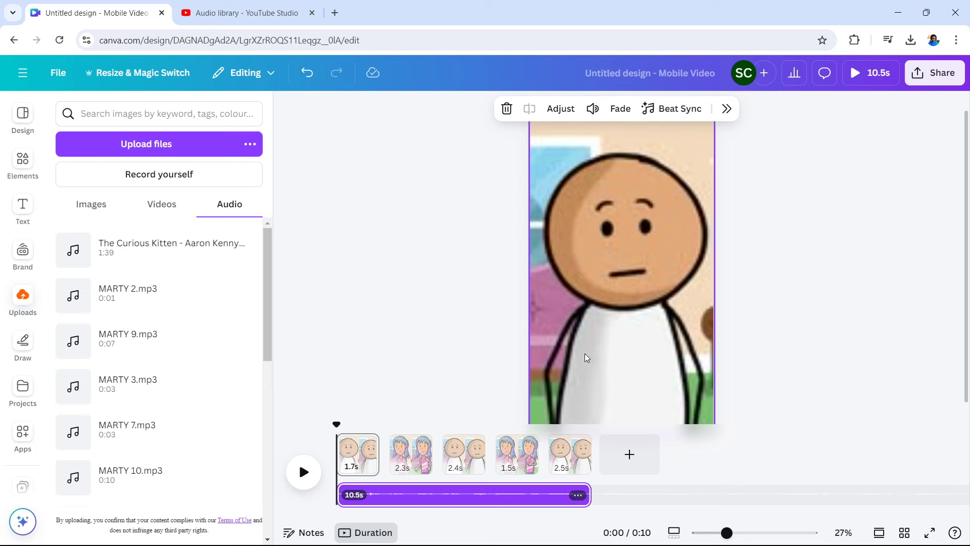
left_click(593, 108)
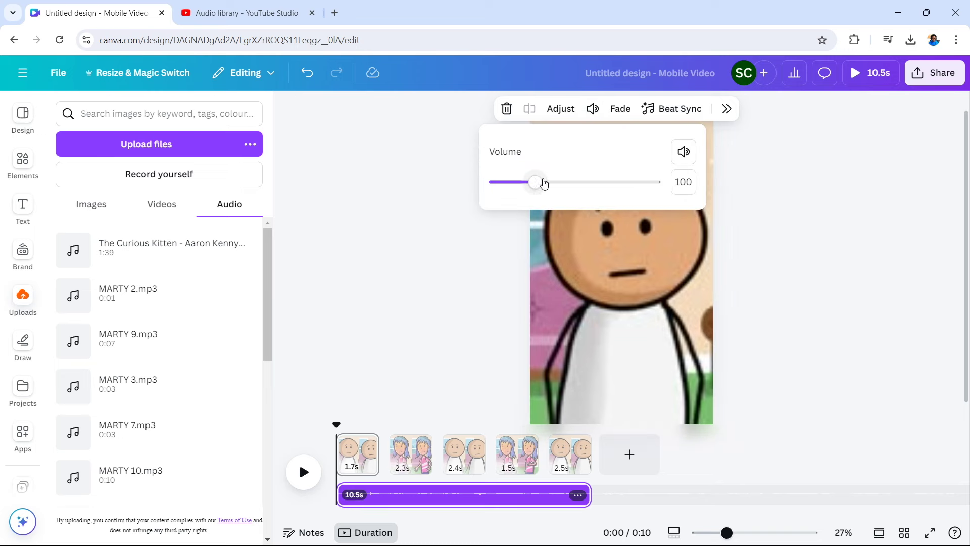
left_click_drag(532, 184, 516, 184)
left_click(303, 472)
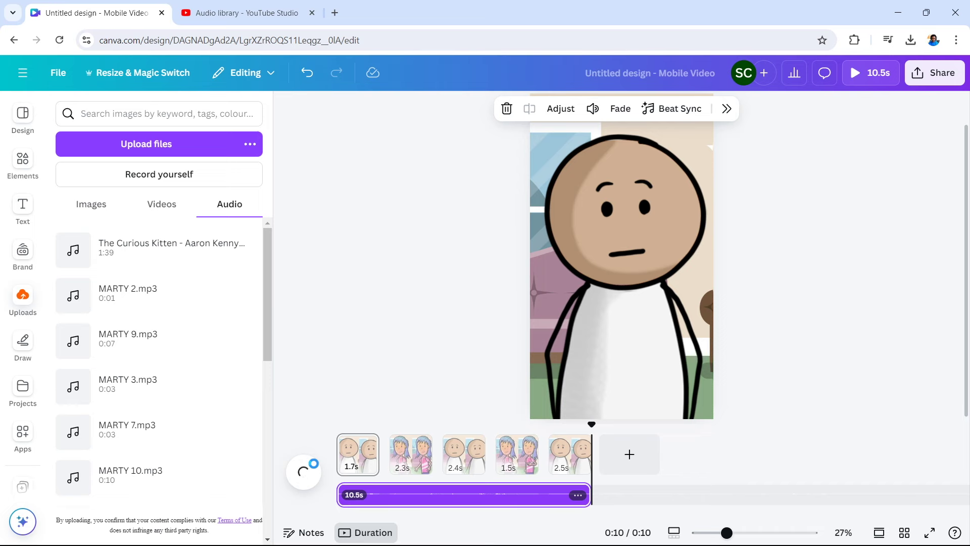
Collapse the Uploads panel so the five pages and music track fill the editor
left_click(669, 350)
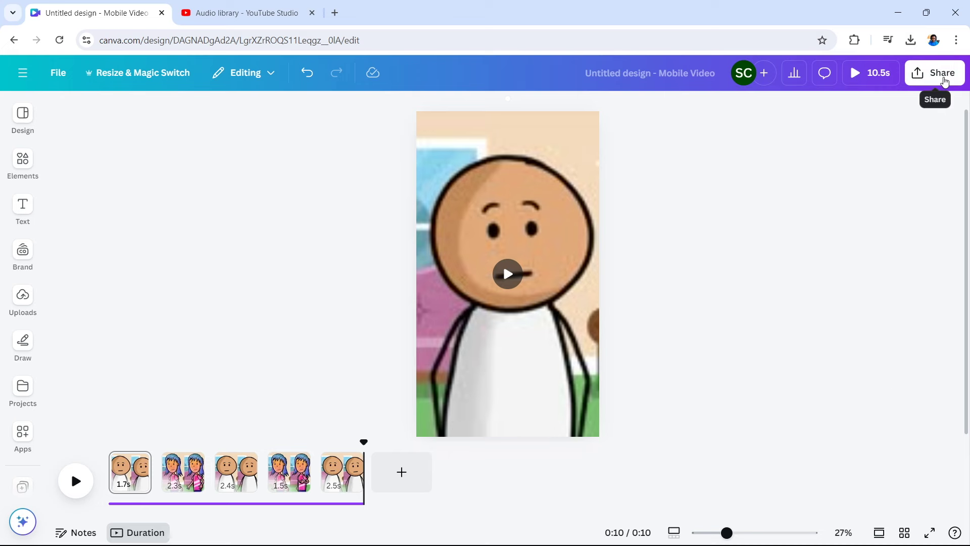
Download all pages as a 1080p MP4 video, then close the download and share panels
left_click(945, 82)
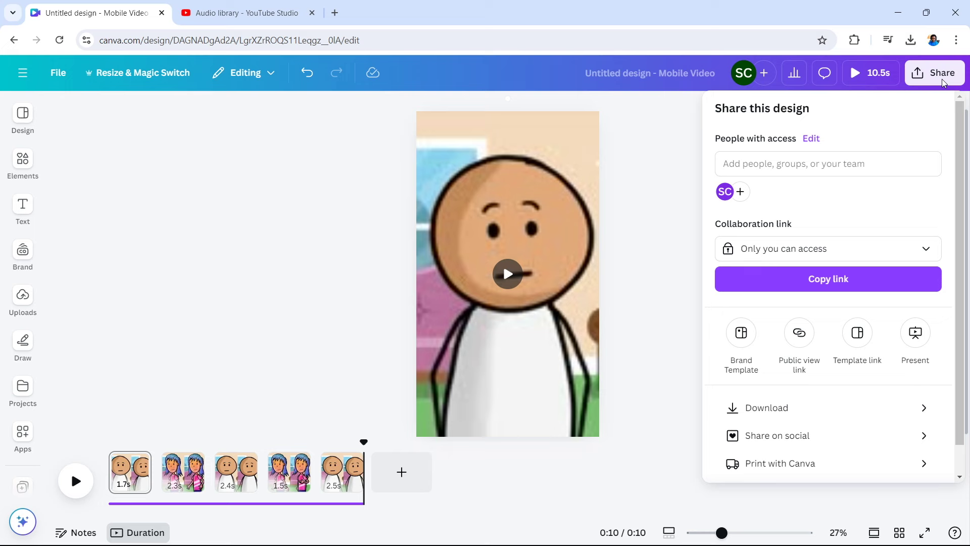
left_click(795, 407)
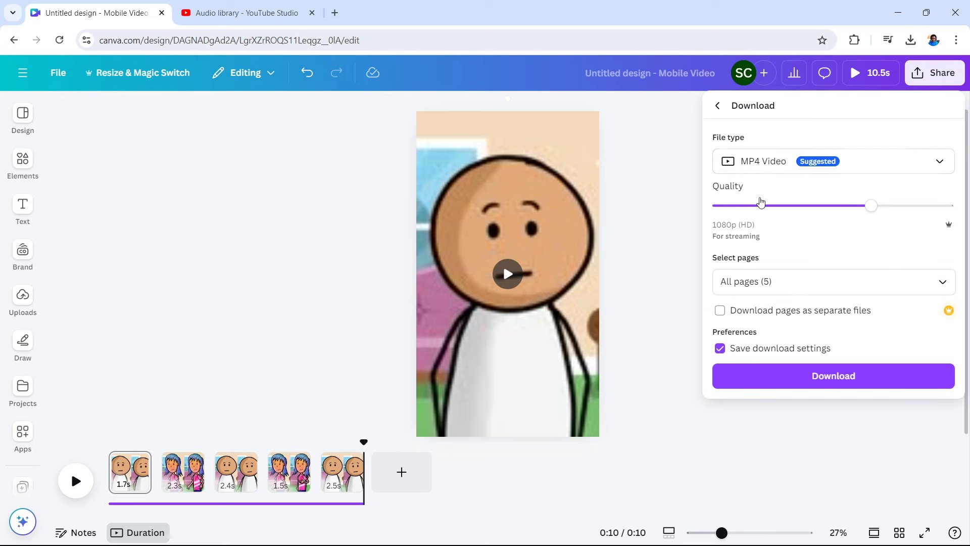
left_click(807, 374)
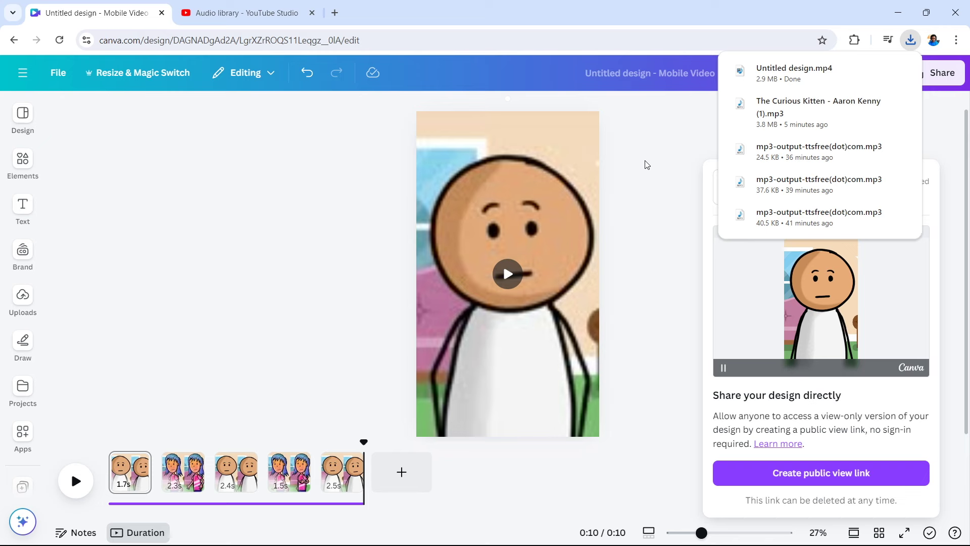
left_click(644, 226)
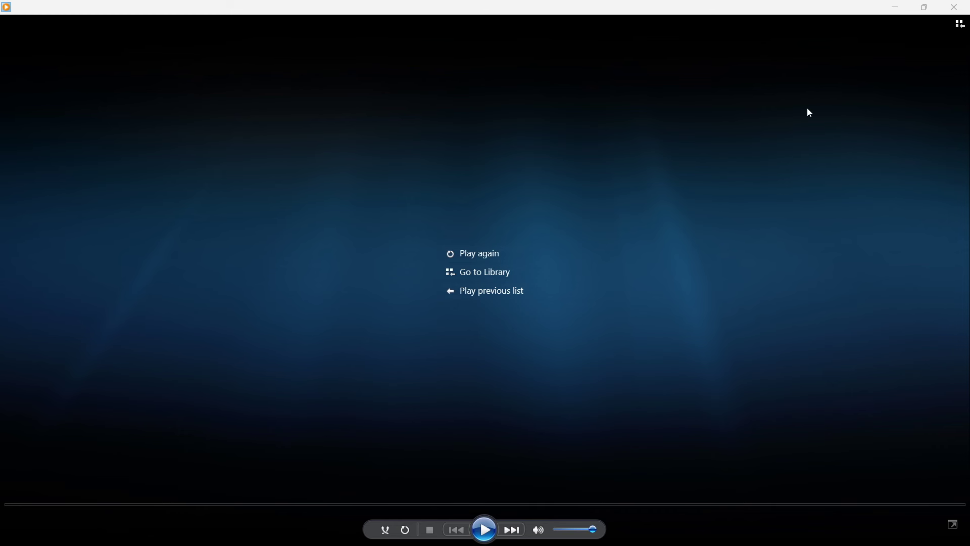
Minimise Media Player after the video ends to return to the Canva editor
left_click(887, 18)
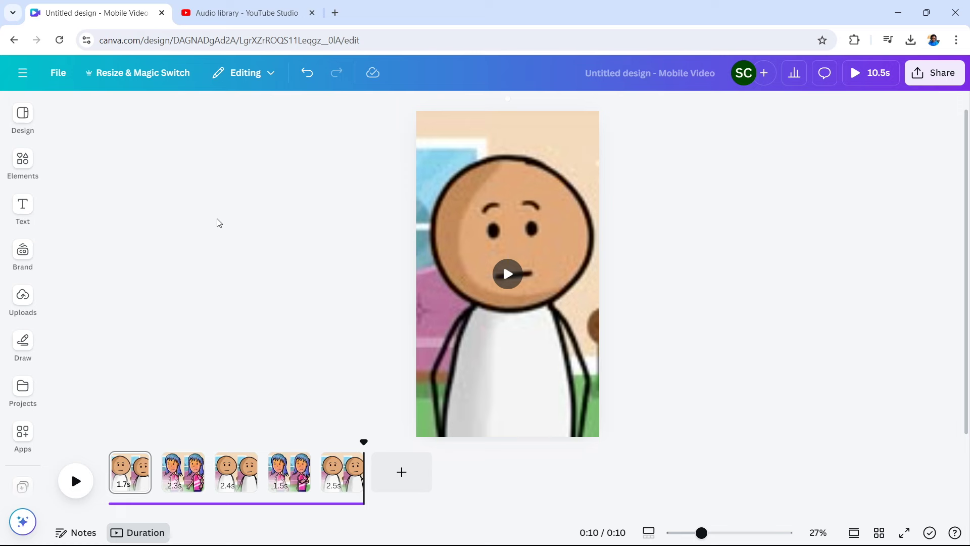